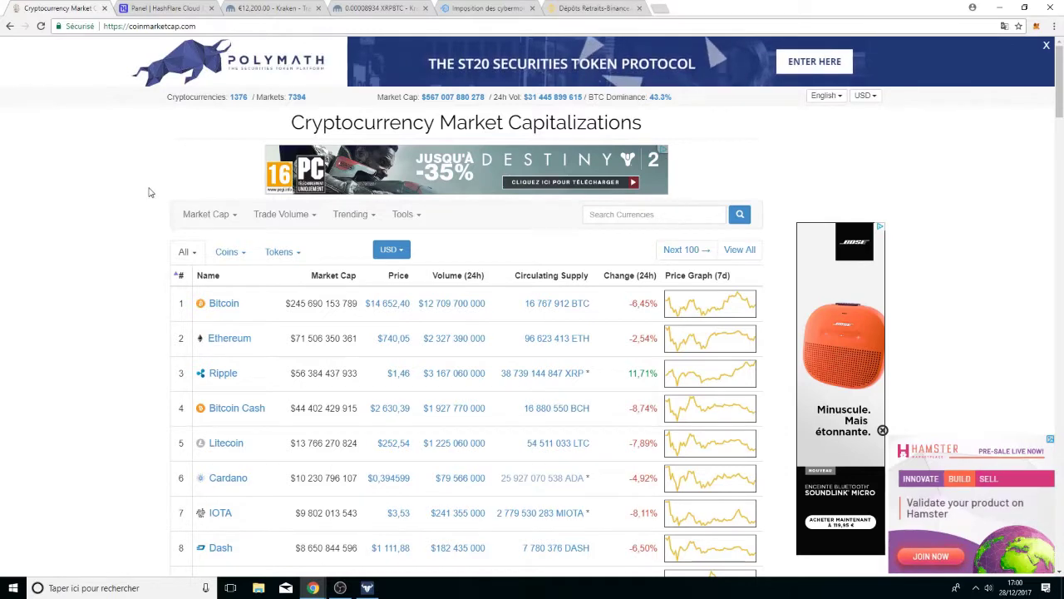
Step: Review the CoinMarketCap ranking down to Verge and show Verge's price chart for the last 7 days
scroll(200, 197, "down", 1)
scroll(200, 197, "down", 1)
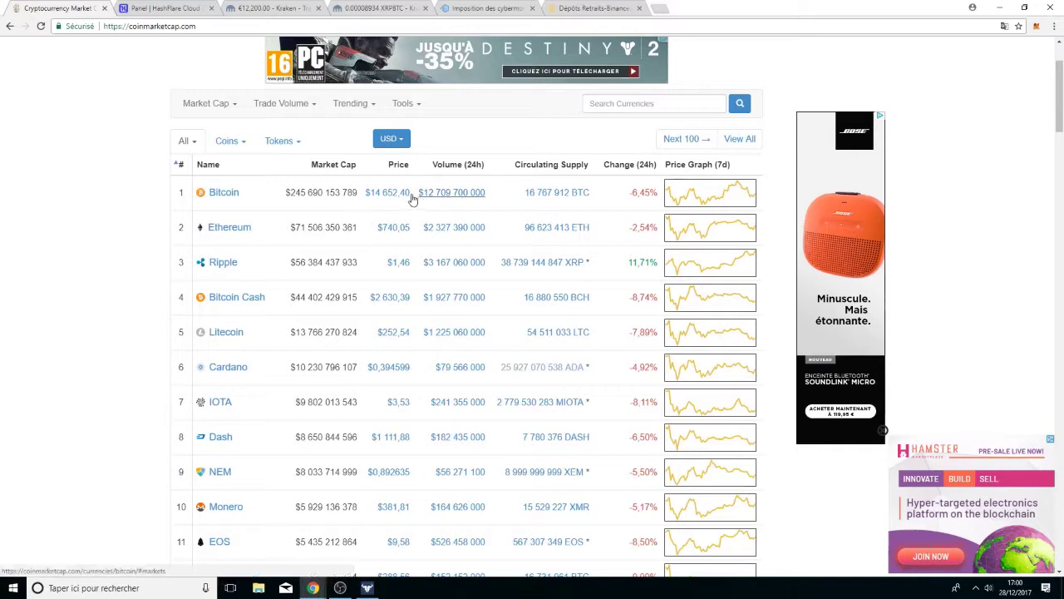
scroll(206, 194, "down", 1)
scroll(206, 194, "down", 2)
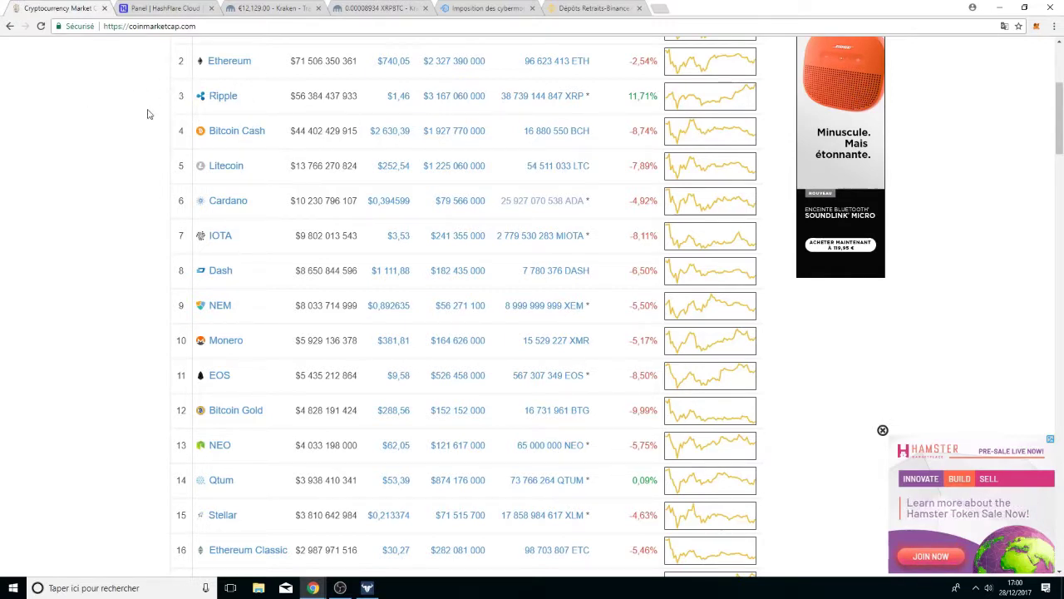
scroll(200, 161, "down", 2)
scroll(186, 193, "up", 1)
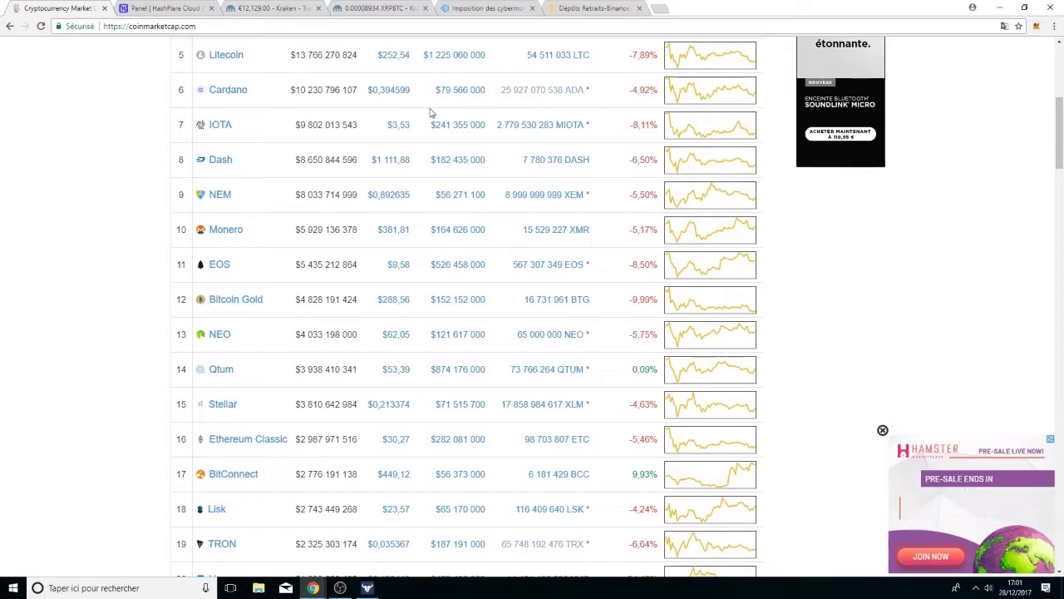
scroll(174, 199, "down", 3)
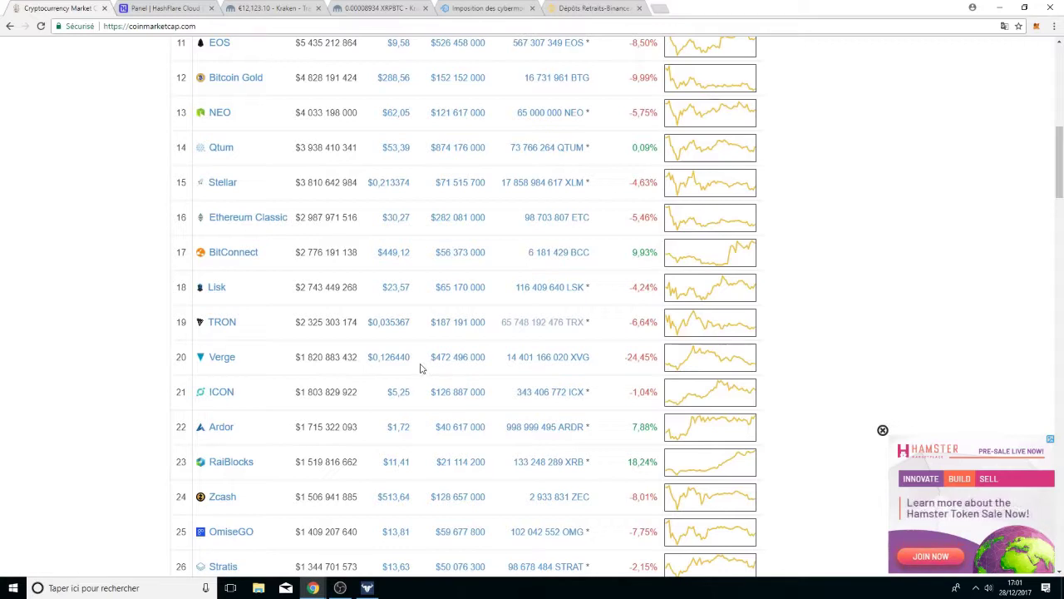
left_click(690, 358)
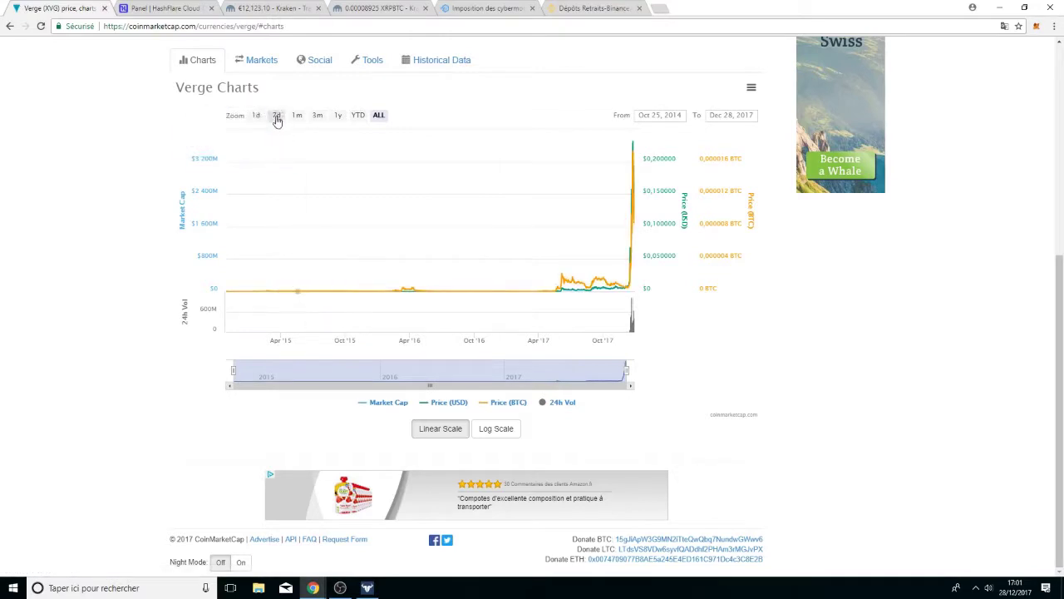
left_click(276, 115)
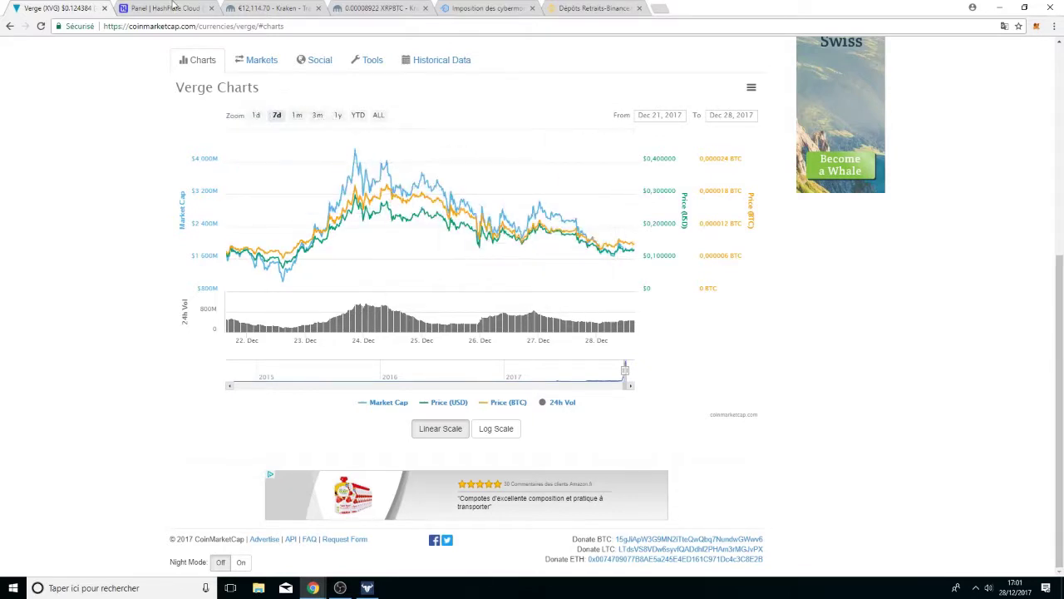
Step: Examine the HashFlare BTC balance and the purchase, withdrawal and log history, closing the page when finished
left_click(167, 9)
scroll(285, 360, "down", 1)
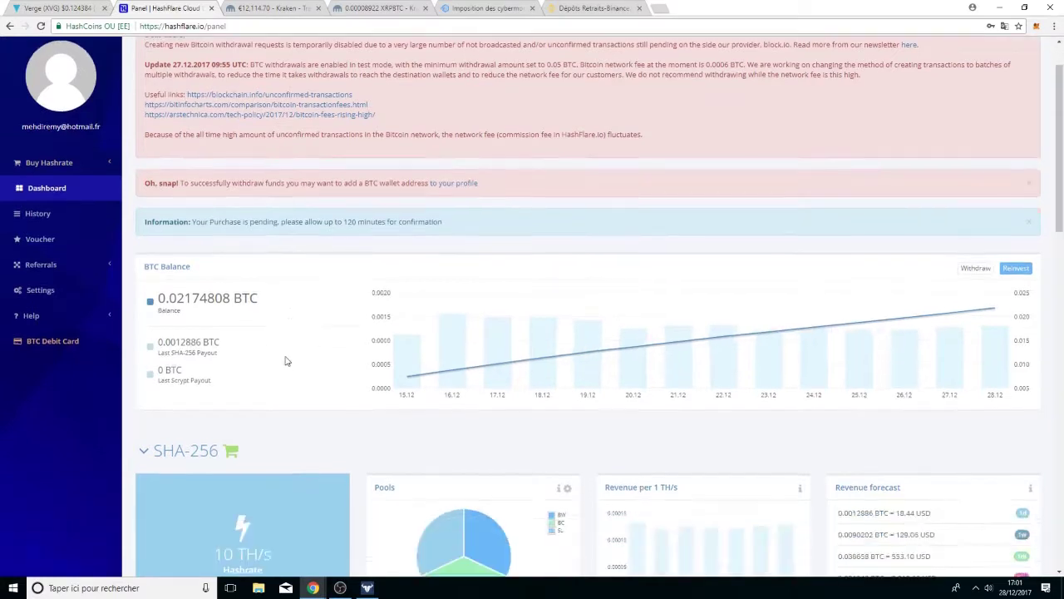
scroll(285, 361, "down", 2)
scroll(285, 360, "up", 2)
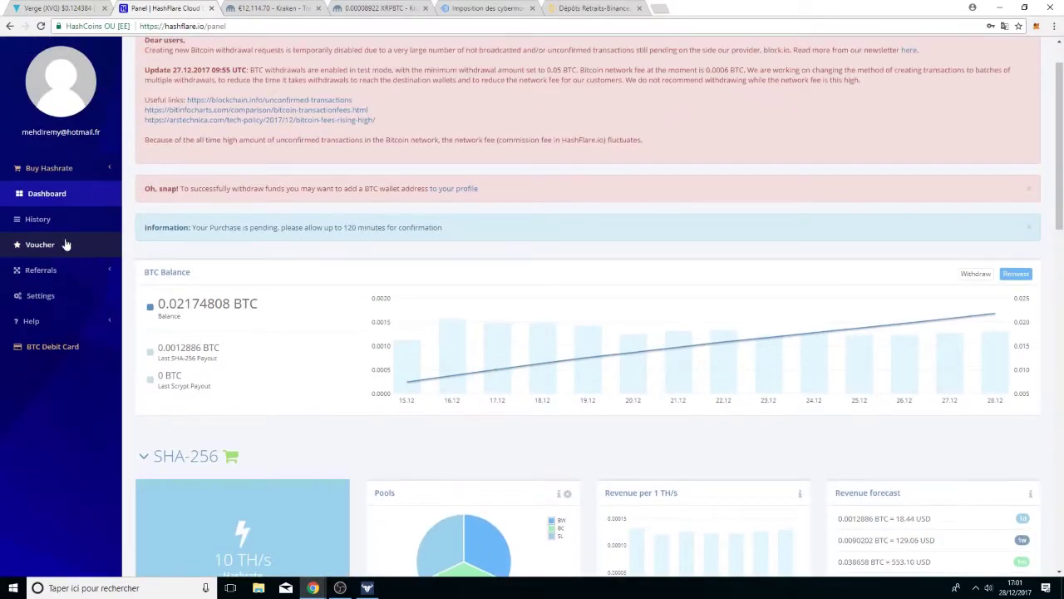
left_click(55, 223)
scroll(345, 292, "down", 3)
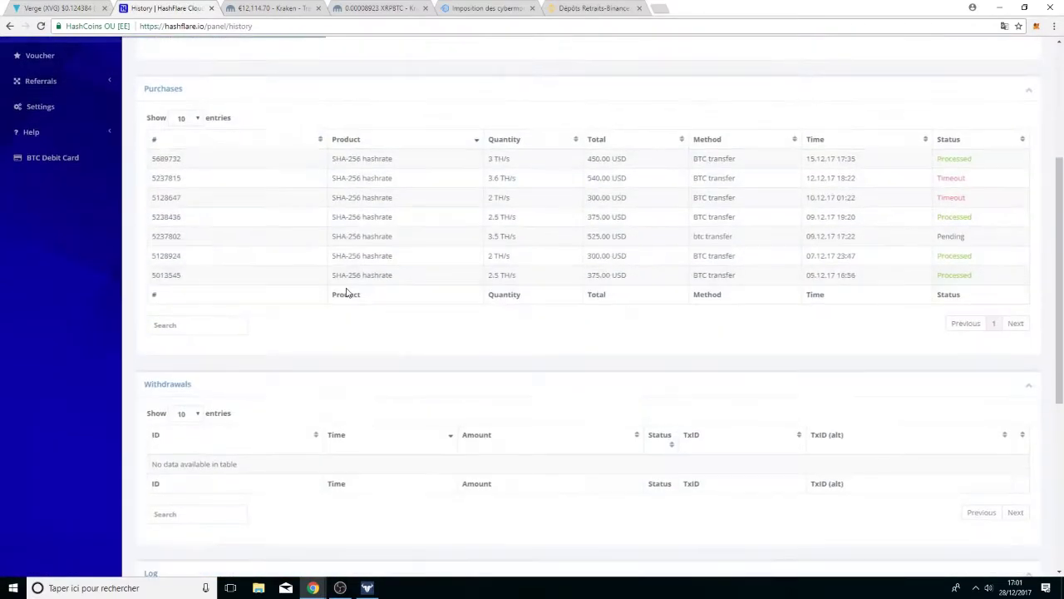
scroll(347, 293, "down", 4)
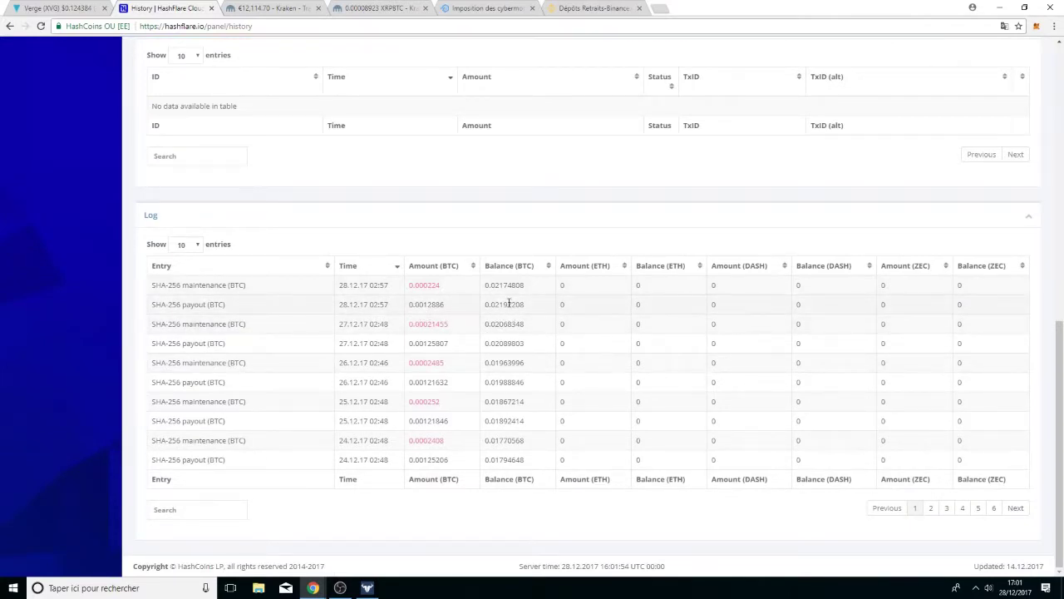
scroll(161, 121, "up", 2)
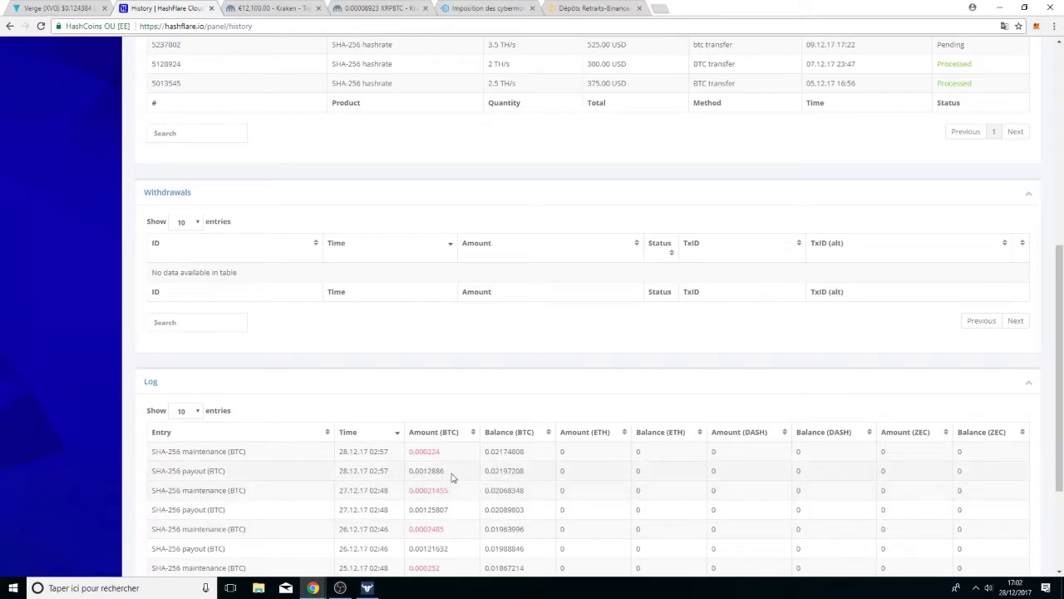
scroll(244, 305, "up", 4)
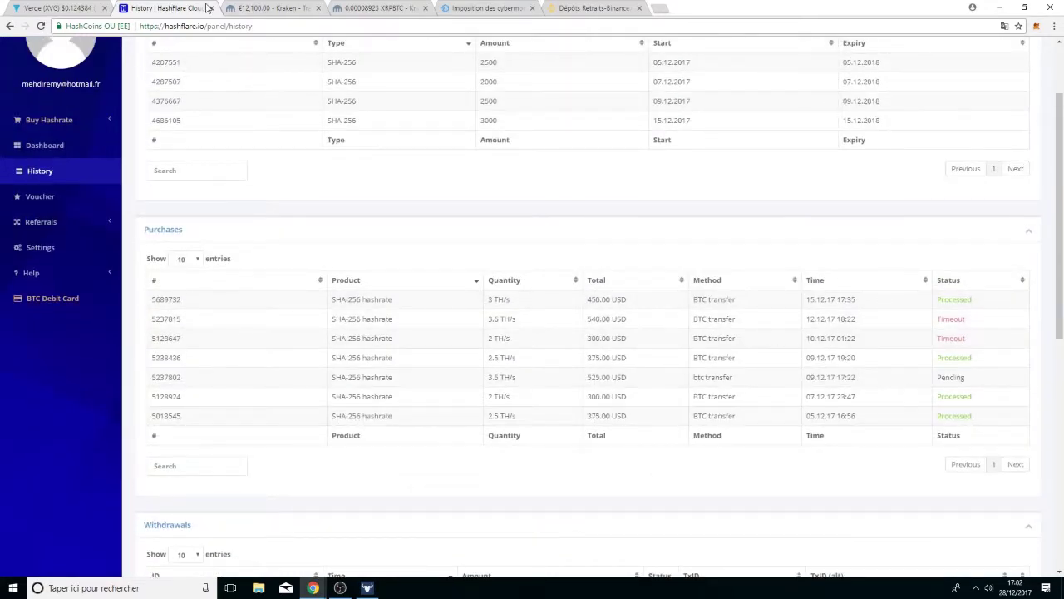
left_click(211, 8)
Step: Return from the Verge chart to CoinMarketCap's main ranking and look over the leading coins
left_click(54, 8)
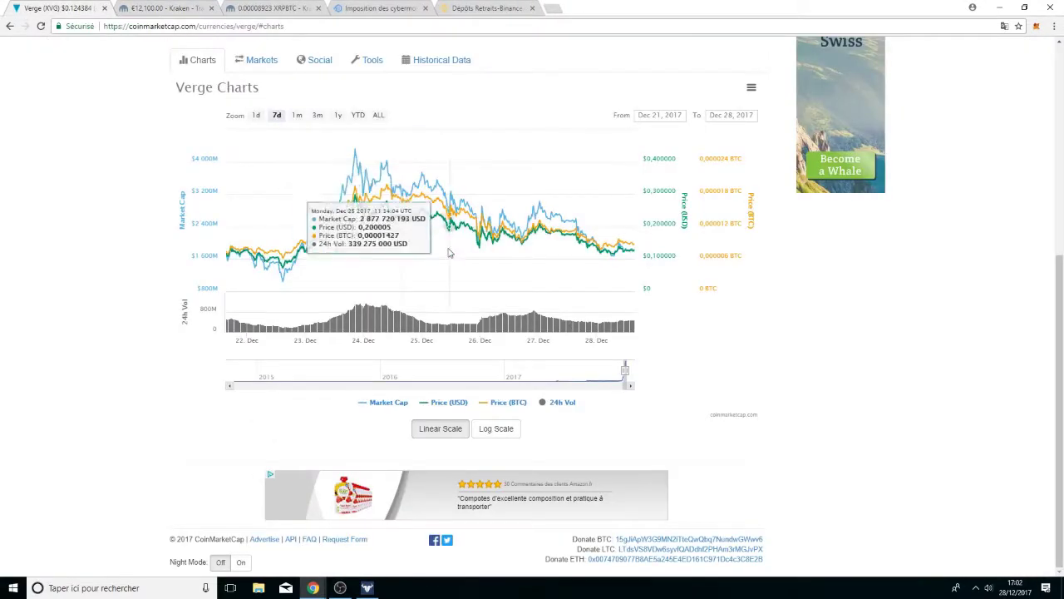
key("alt+Left")
key("alt+Left")
scroll(338, 269, "up", 3)
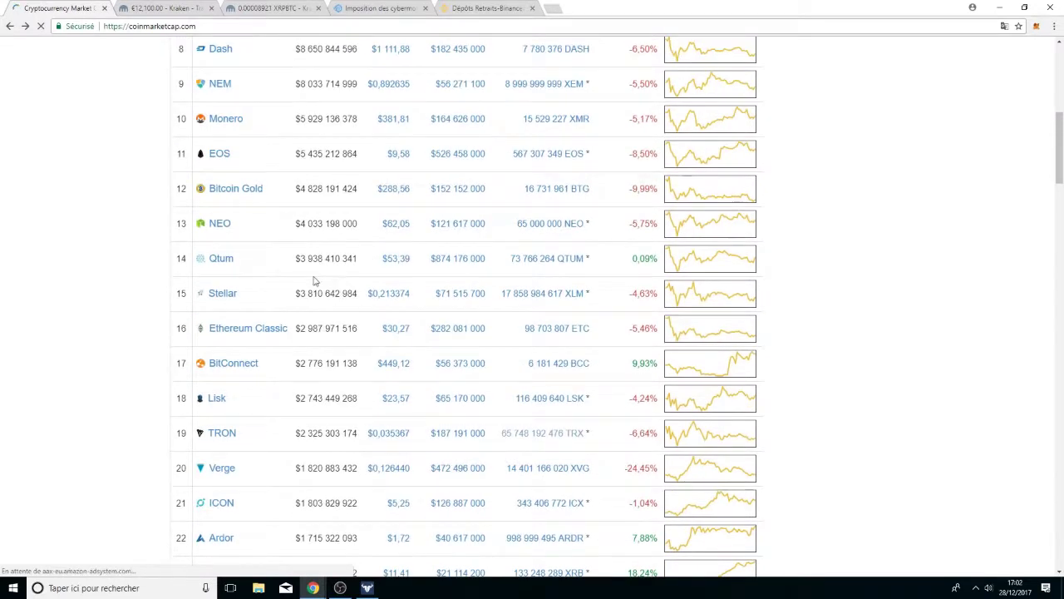
scroll(198, 288, "up", 1)
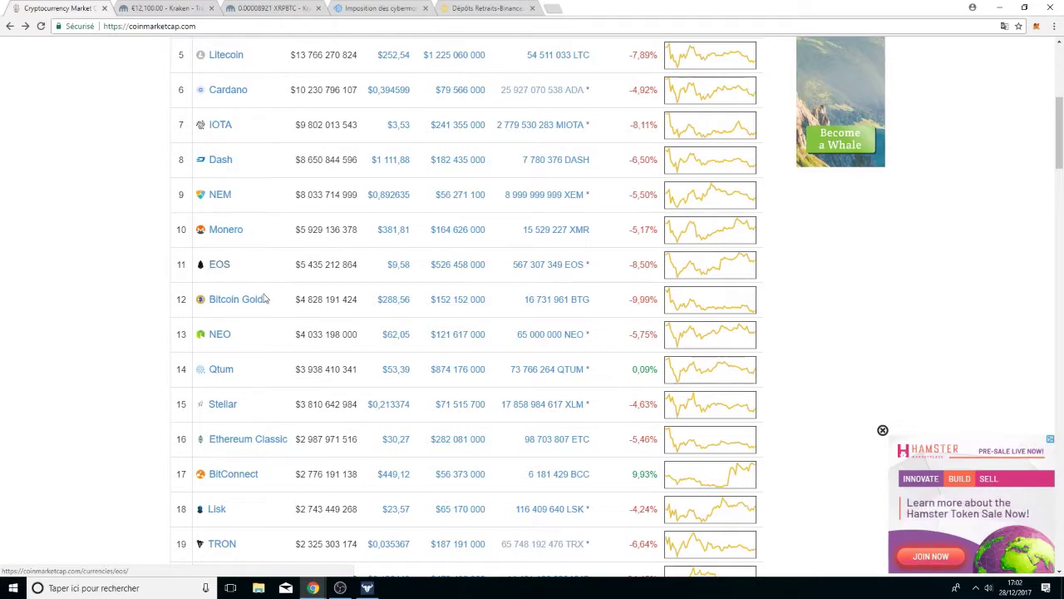
Step: Check the Kraken account balances and funding page, and browse the coins on Binance's Dépôts & Retraits page
left_click(203, 6)
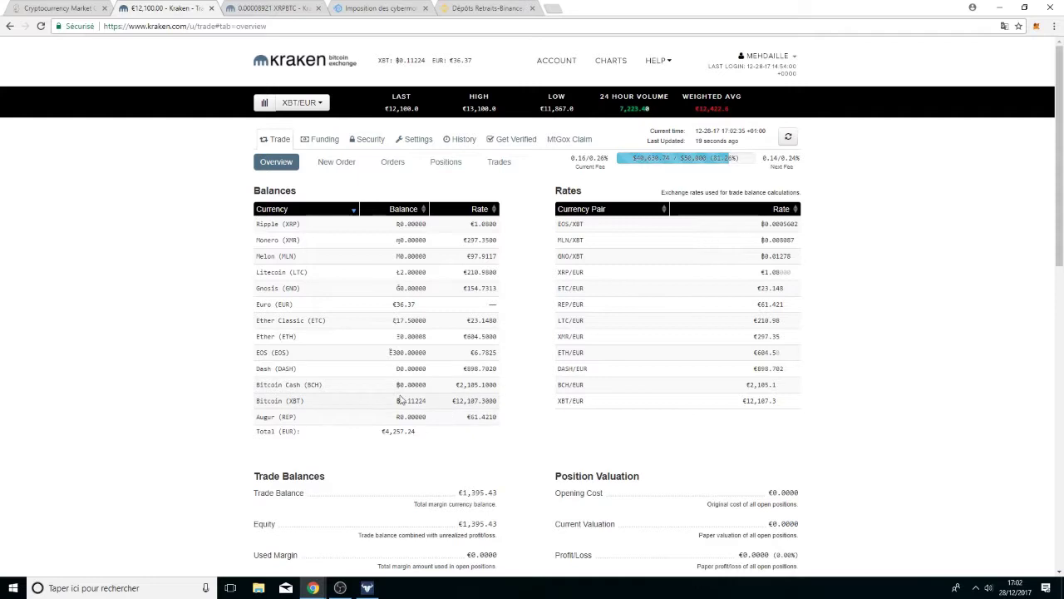
left_click(325, 140)
left_click(508, 7)
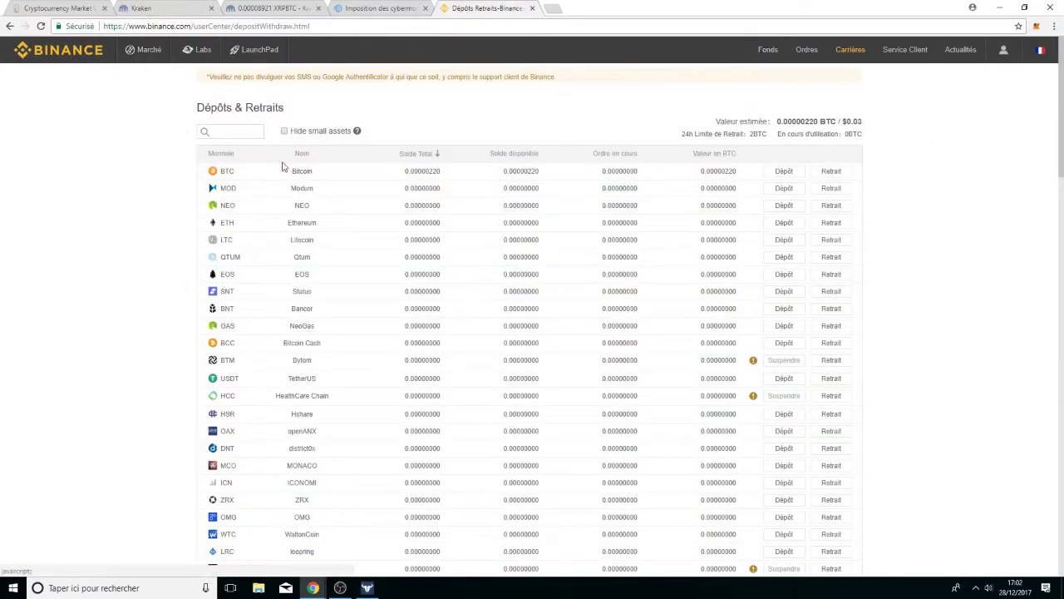
scroll(143, 208, "down", 1)
scroll(143, 210, "down", 12)
scroll(144, 216, "up", 3)
Step: Look up the XRP trading pairs offered on Kraken
left_click(162, 8)
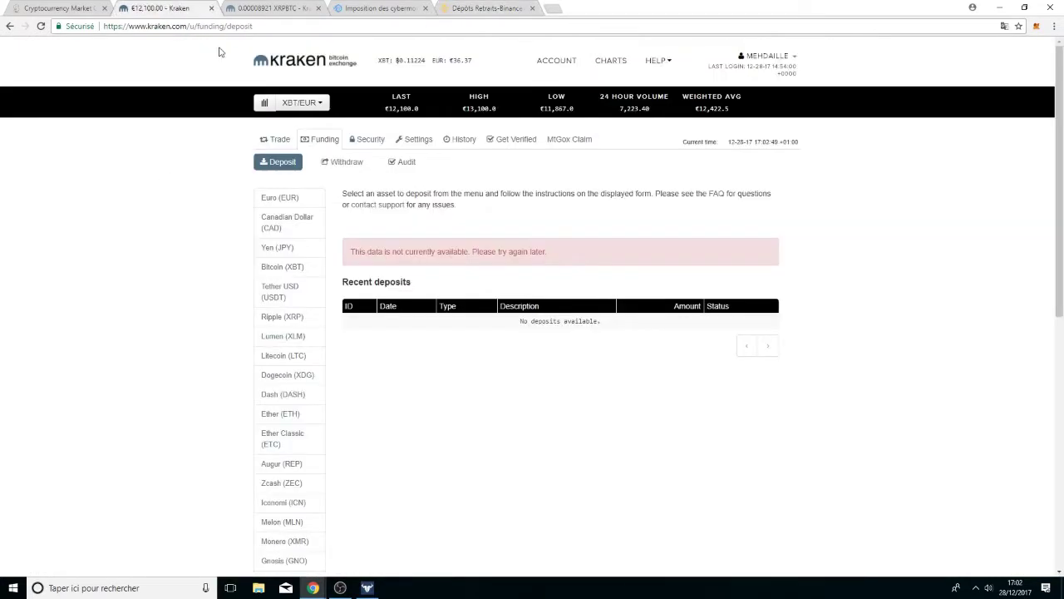
left_click(266, 104)
mouse_move(285, 426)
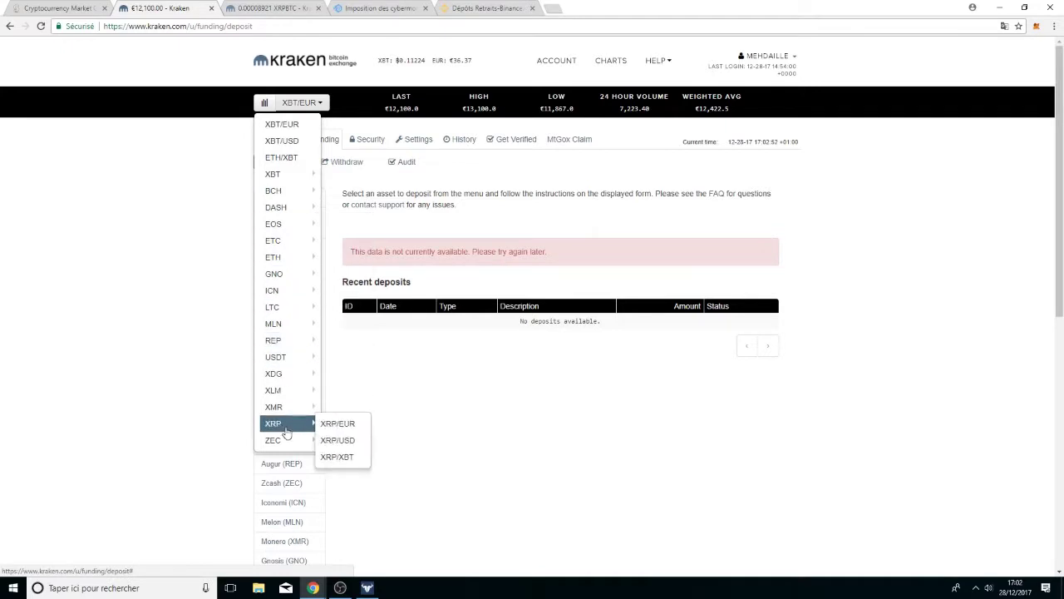
left_click(205, 336)
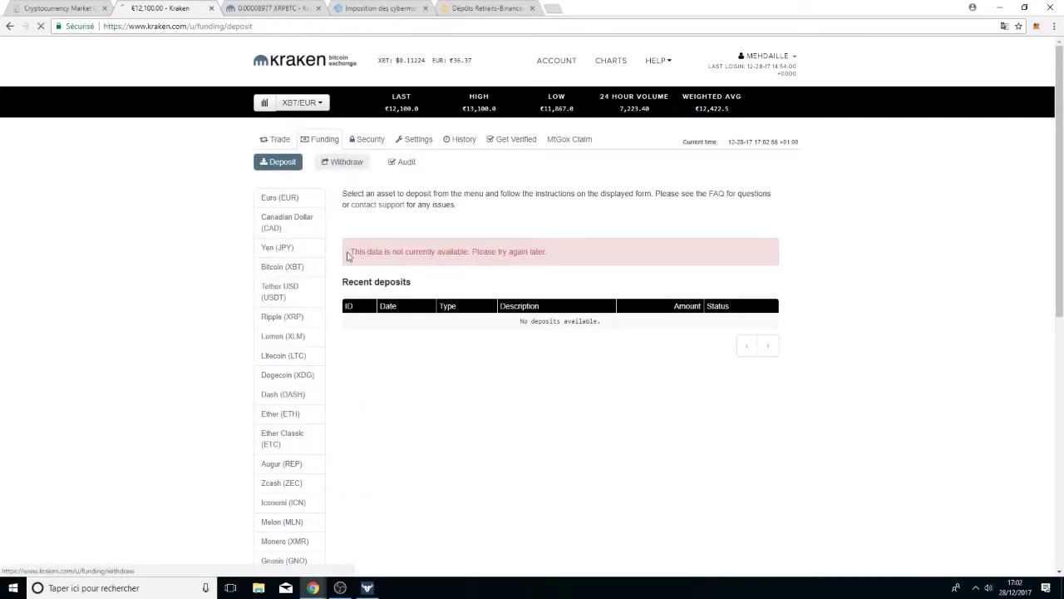
Step: Open Kraken's Bitcoin (XBT) withdrawal page with the form for adding a withdrawal address
left_click(277, 6)
key("ctrl+shift+Tab")
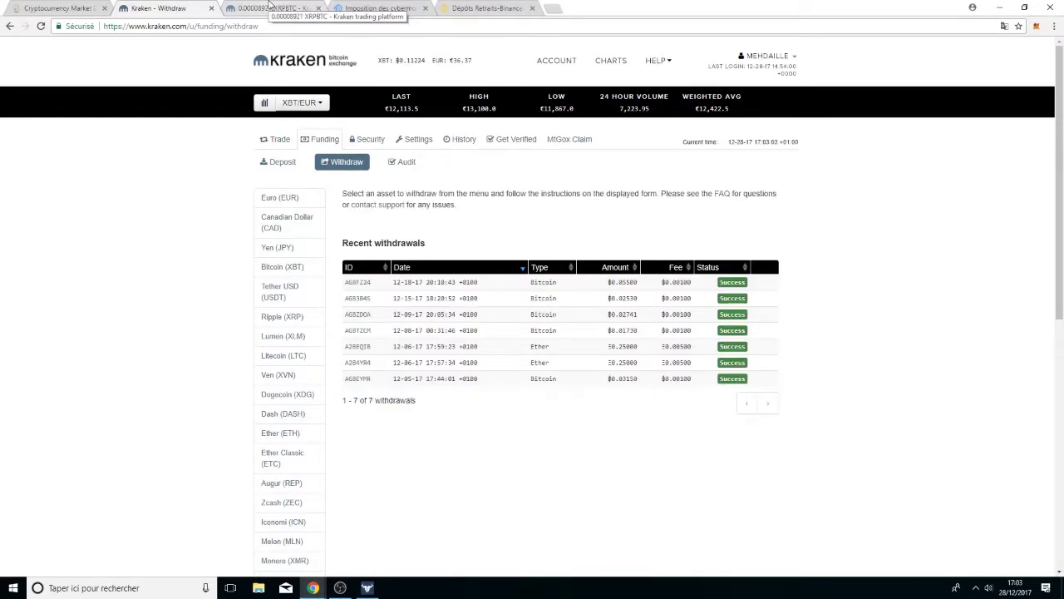
left_click(270, 7)
left_click(379, 6)
left_click(480, 7)
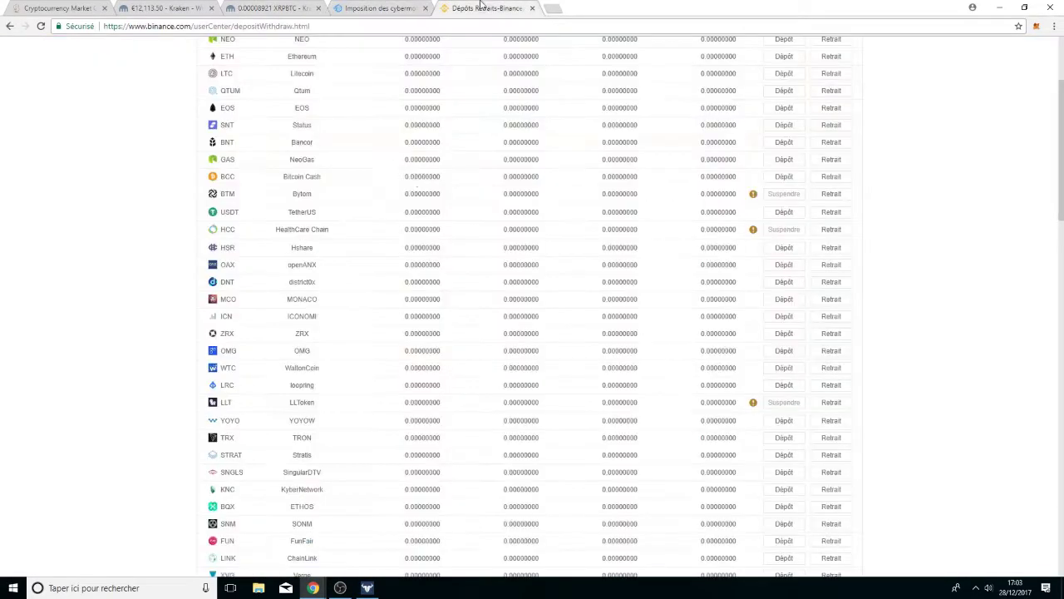
left_click(190, 6)
scroll(275, 283, "down", 1)
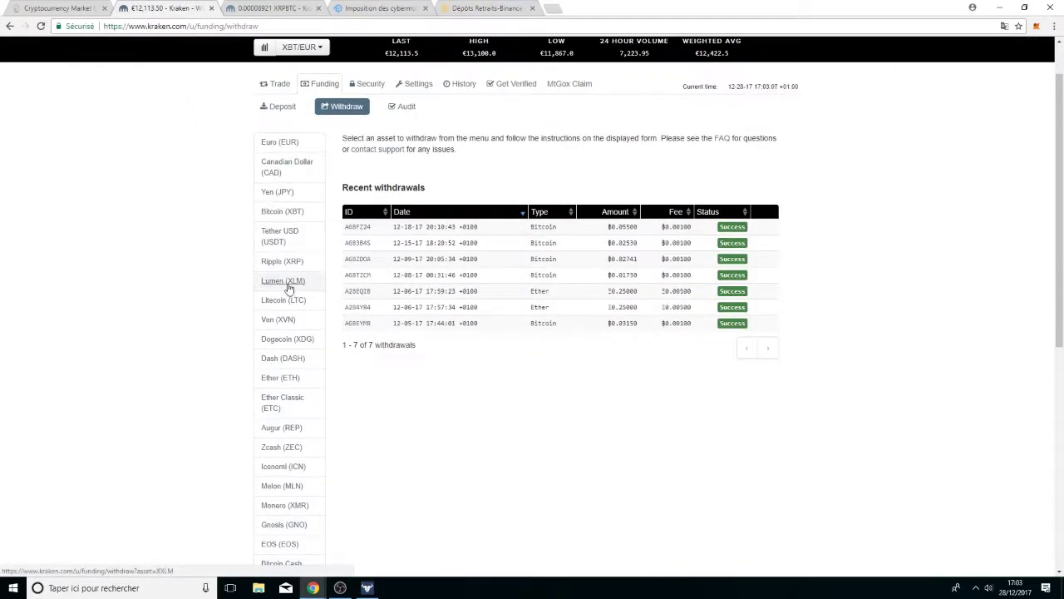
left_click(289, 218)
scroll(250, 250, "up", 1)
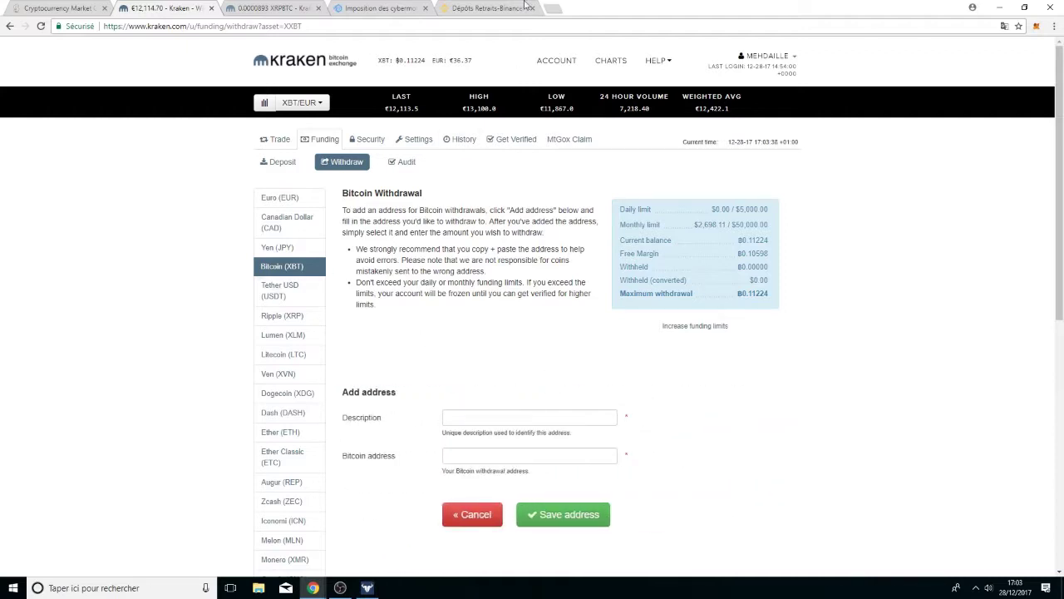
Step: Show the BTC deposit address on Binance's Dépôts & Retraits page and copy it
left_click(486, 8)
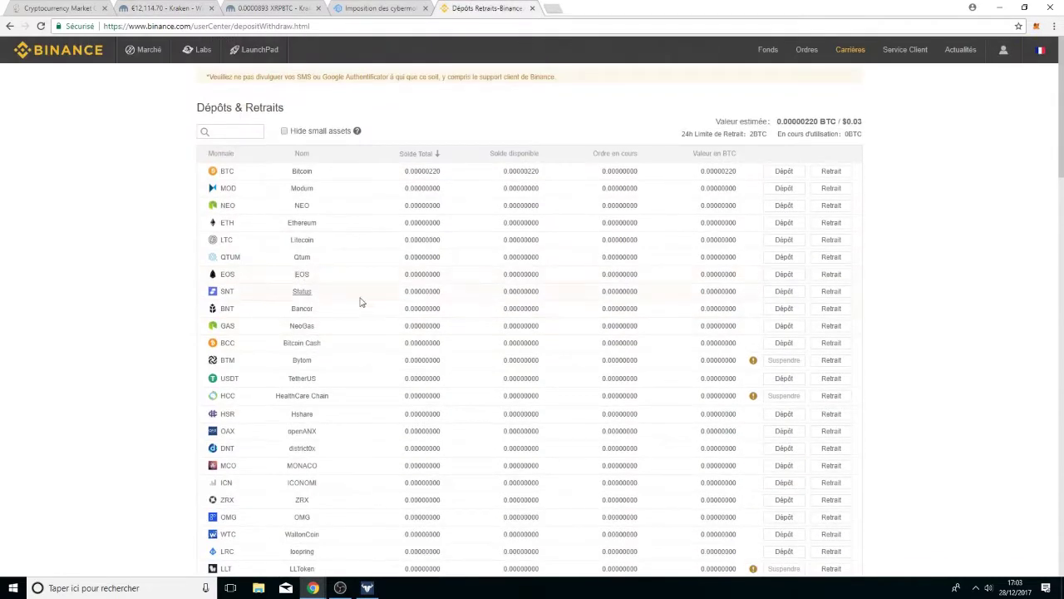
left_click(794, 172)
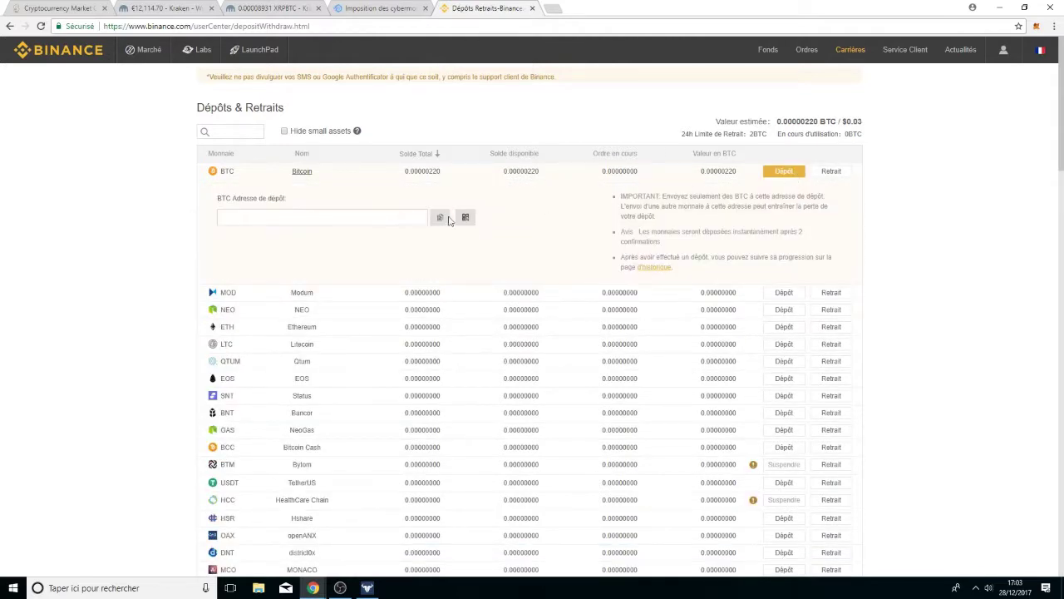
left_click(828, 174)
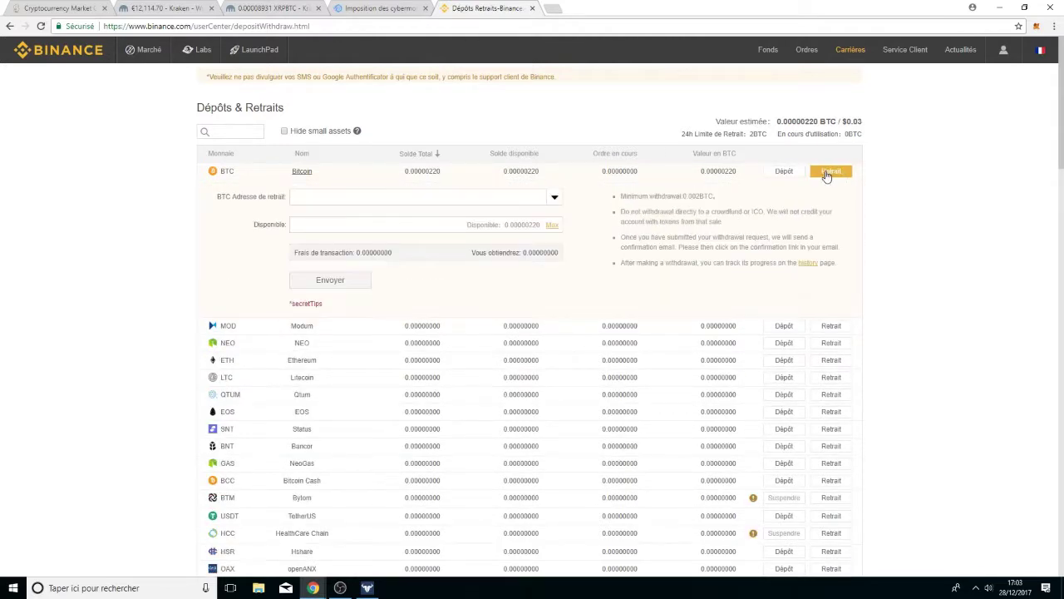
left_click(786, 175)
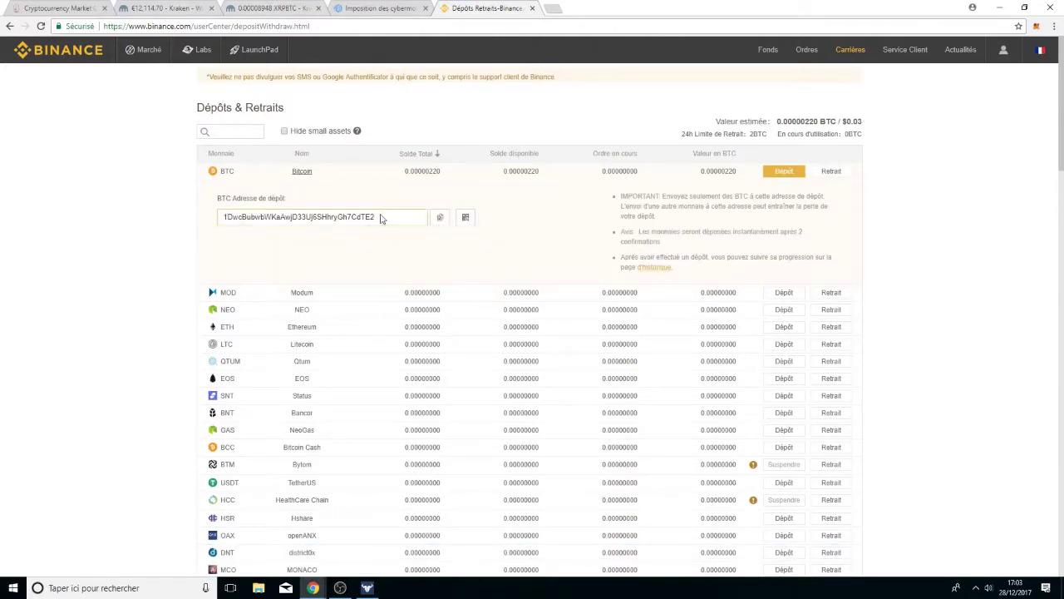
left_click(440, 217)
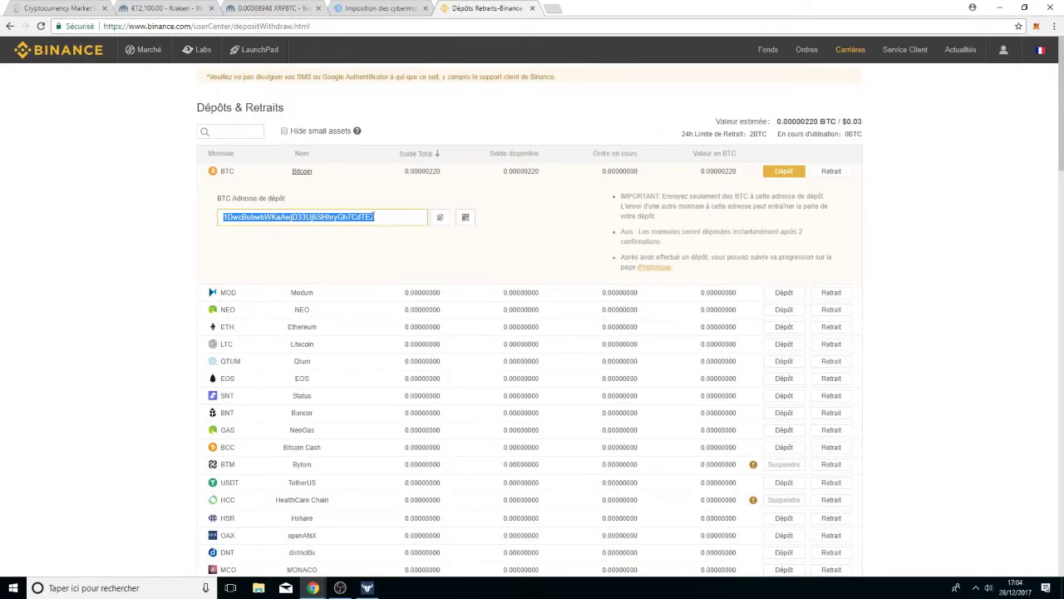
Step: Try to save the copied Binance deposit address as a Kraken Bitcoin withdrawal address described as "binance tempo"
left_click(271, 8)
left_click(171, 9)
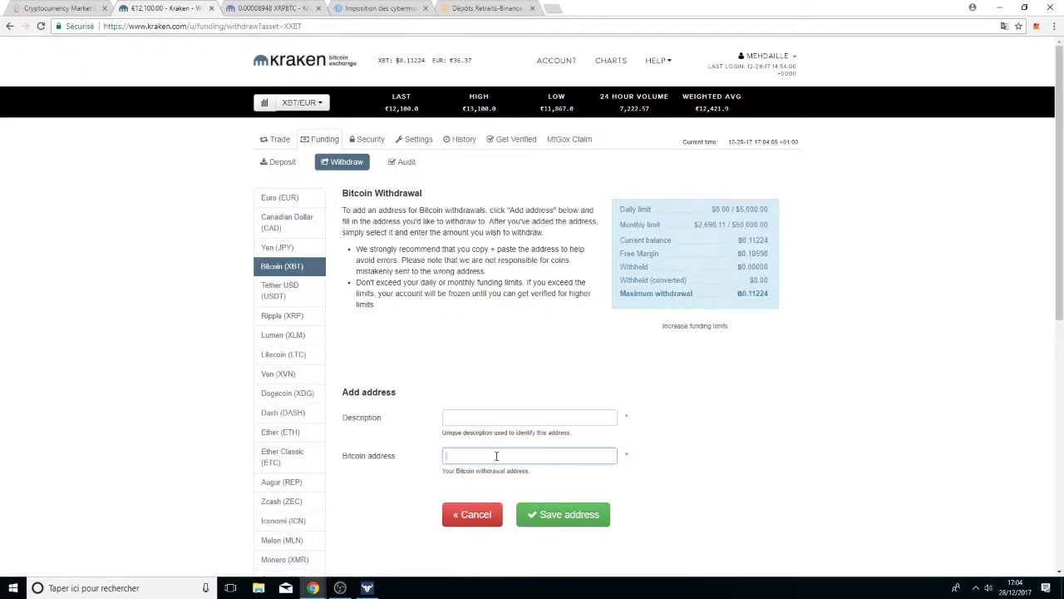
key("ctrl+v")
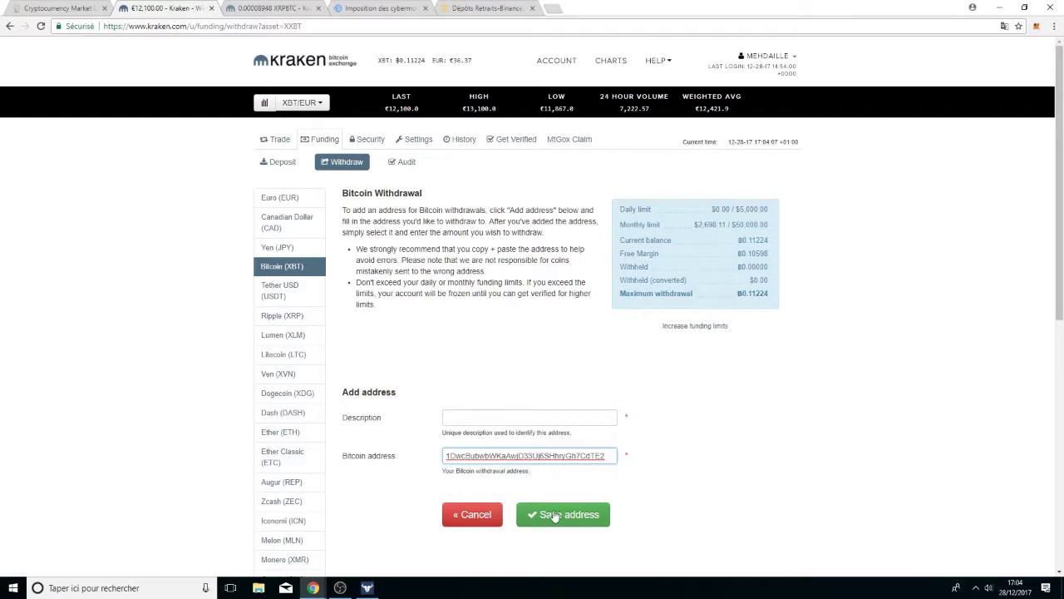
left_click(502, 419)
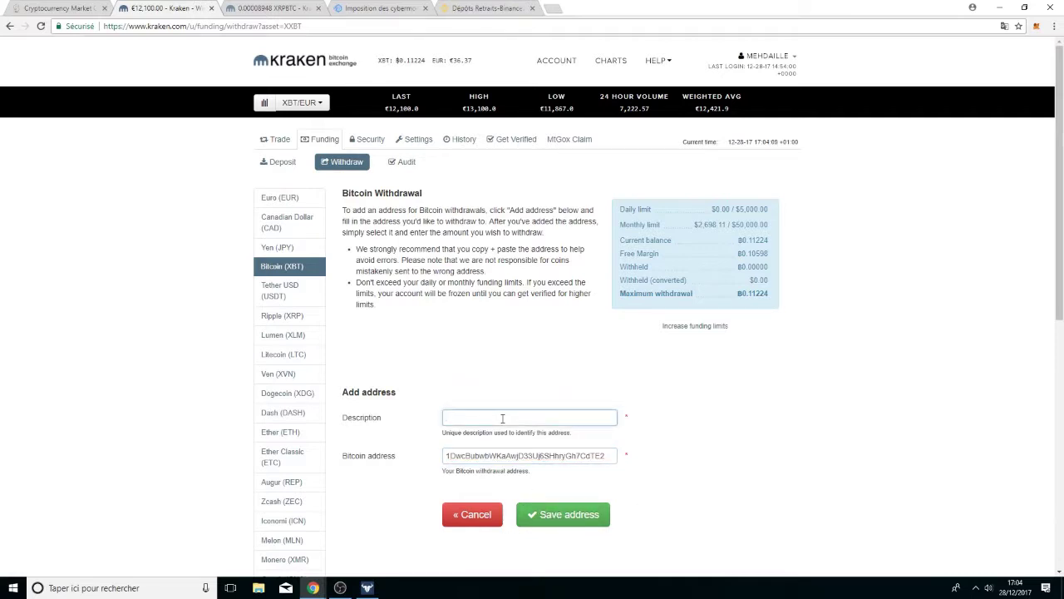
type("binance tempo")
left_click(560, 515)
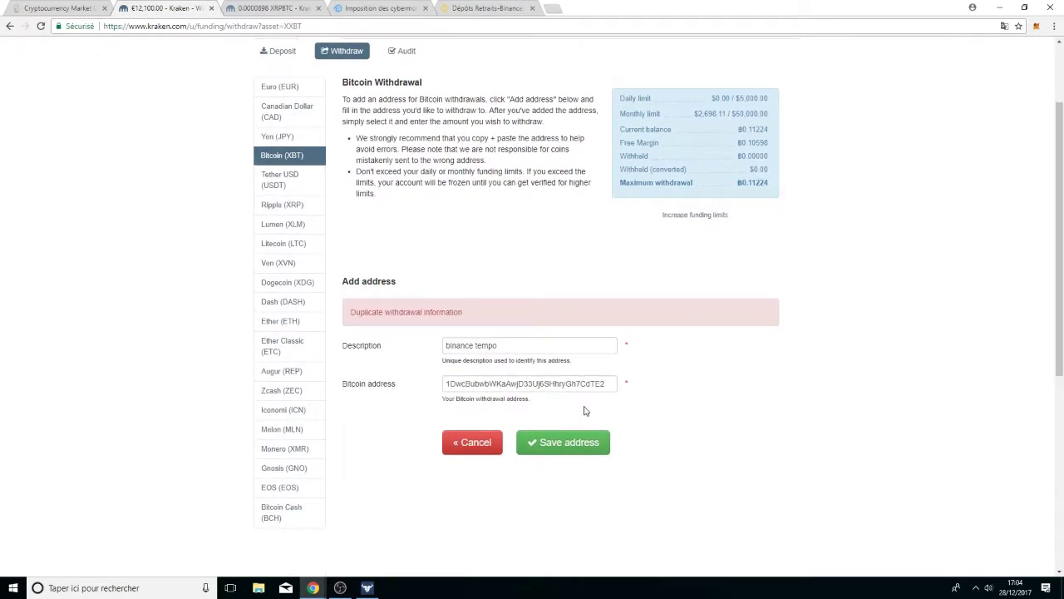
left_click(477, 442)
Step: List the saved Bitcoin withdrawal addresses on Kraken and compare them with the BTC deposit address on Binance
left_click(568, 288)
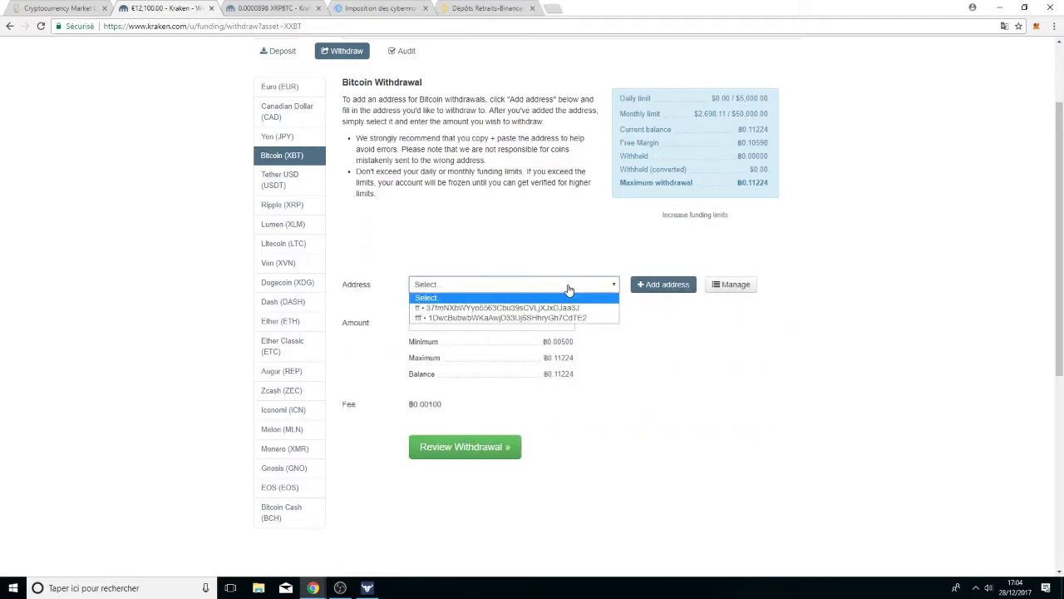
left_click(275, 7)
key("ctrl+Tab")
key("ctrl+Tab")
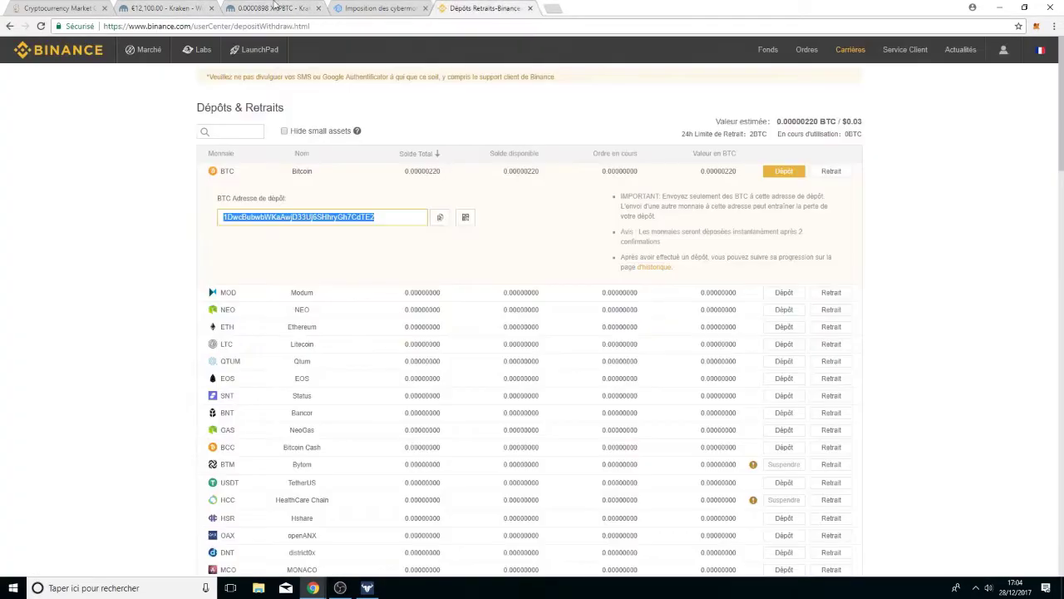
Step: Select the saved Kraken withdrawal address labelled "fff", compare it with Binance's BTC deposit address, and review a 0.075 BTC withdrawal
left_click(187, 8)
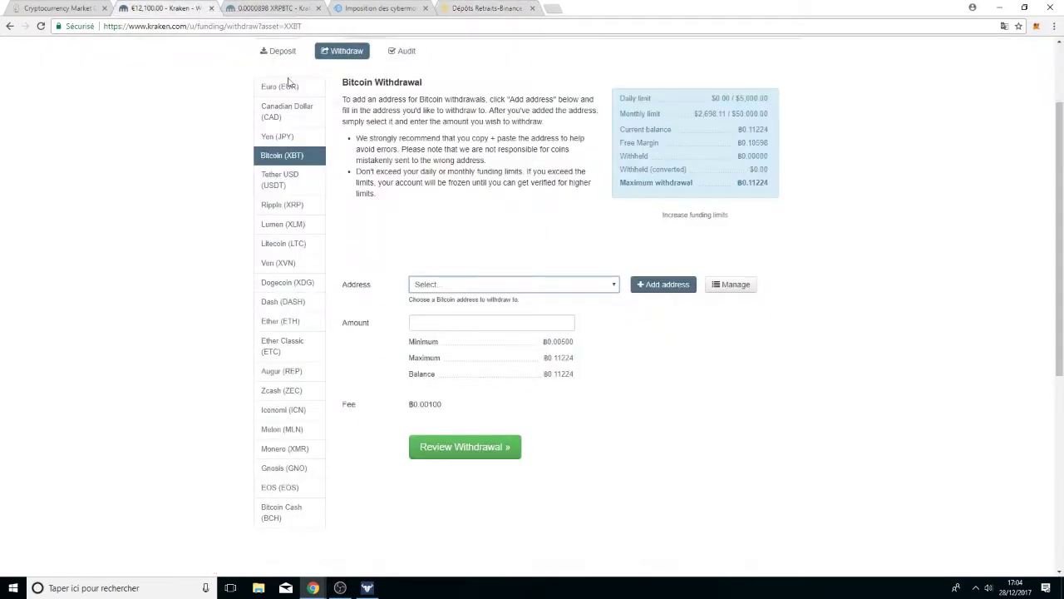
left_click(445, 285)
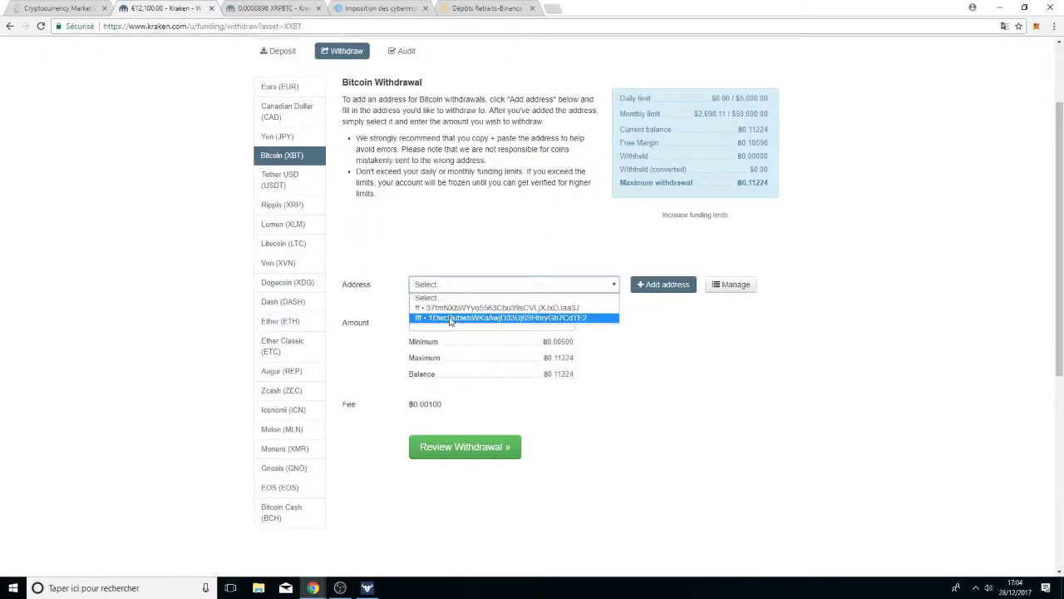
left_click(450, 318)
left_click(483, 9)
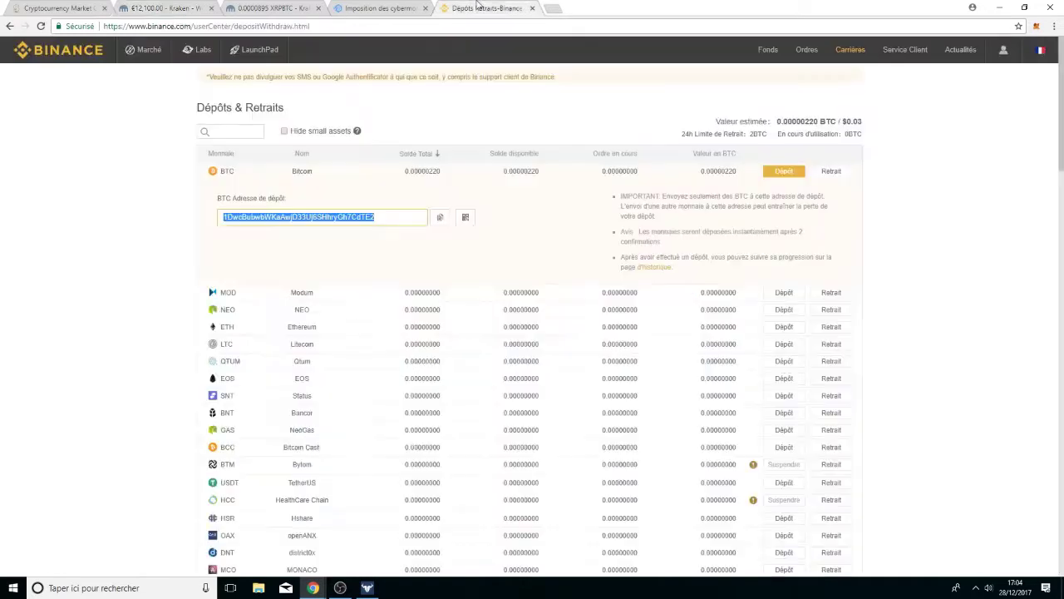
left_click(164, 7)
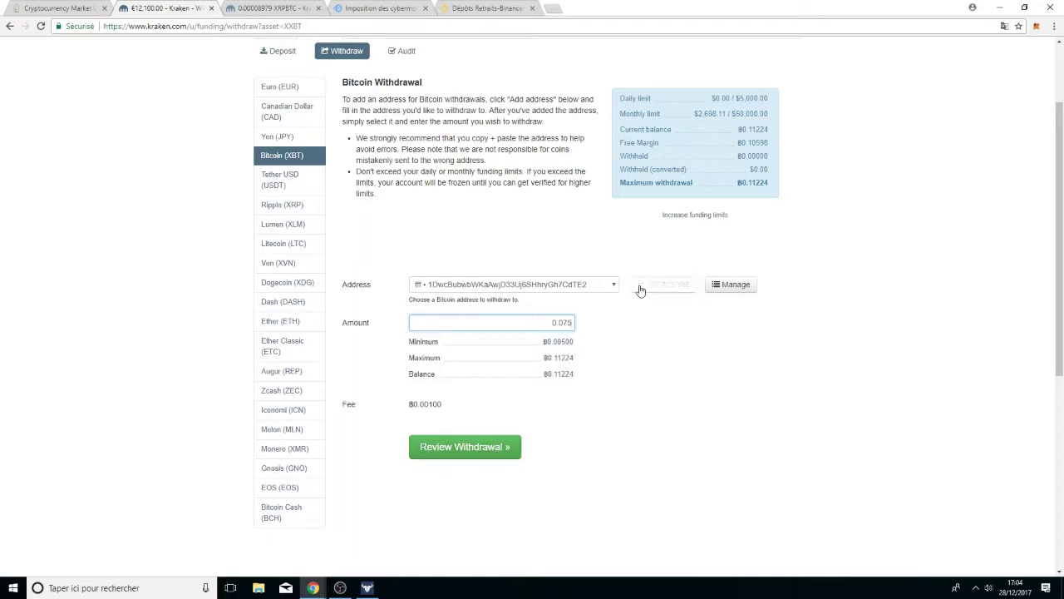
left_click(513, 450)
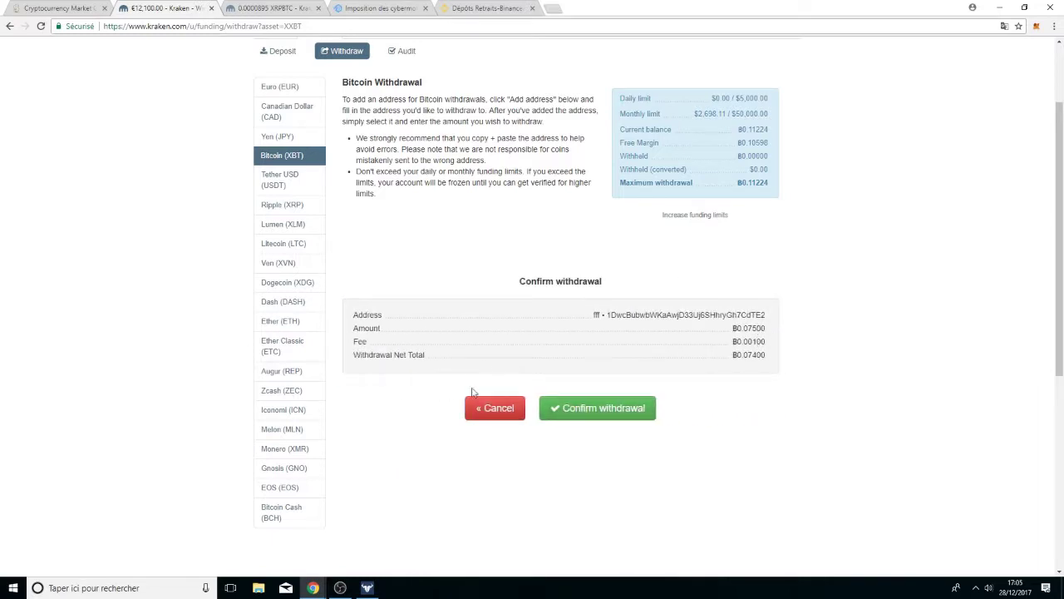
left_click(505, 408)
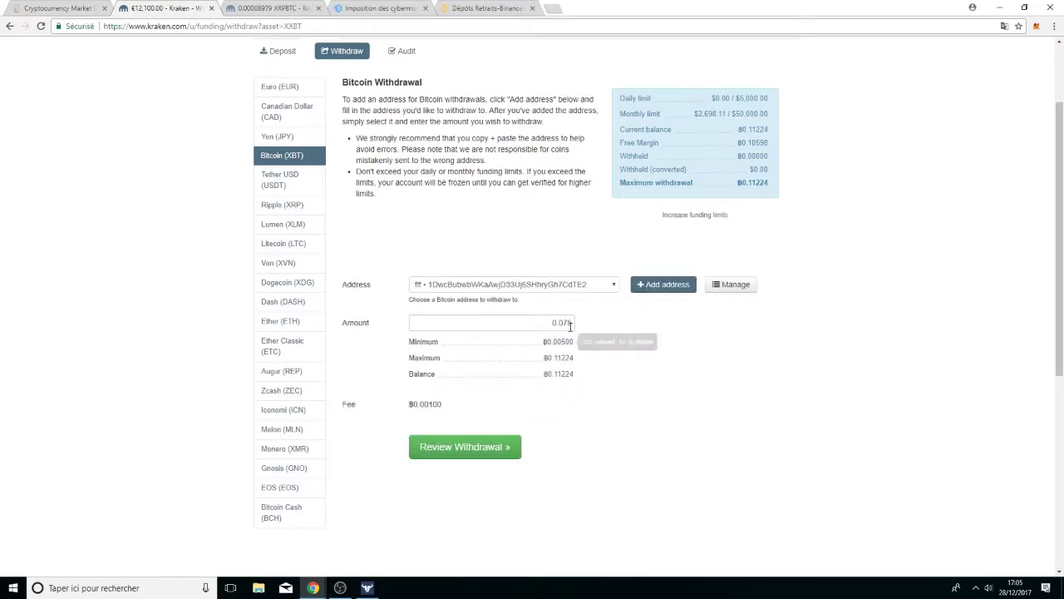
Step: Set the Bitcoin withdrawal amount to 0.071 and confirm the withdrawal to the Binance address
left_click_drag(567, 323, 605, 331)
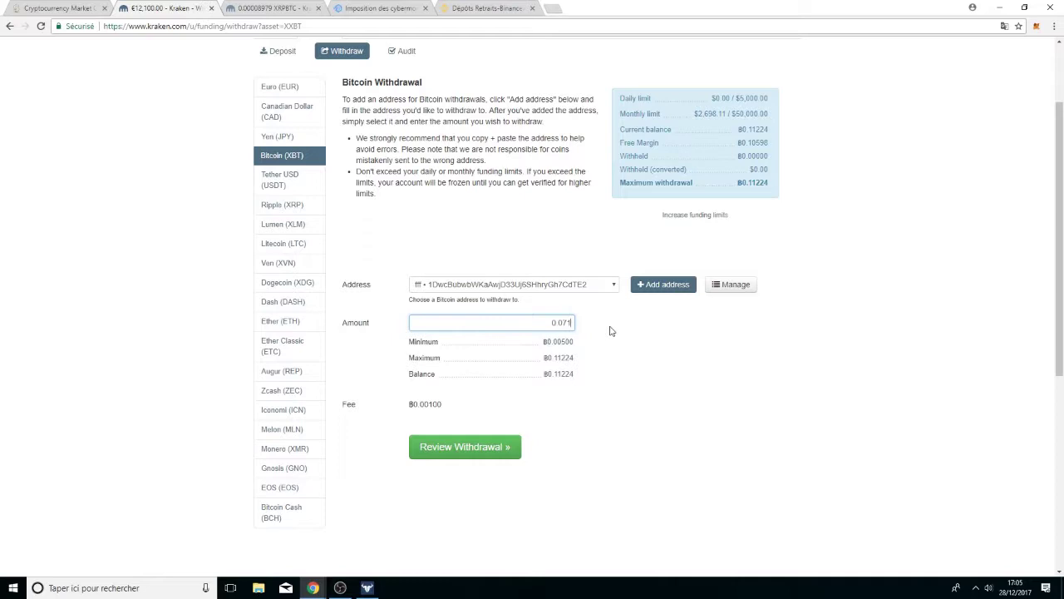
left_click(492, 450)
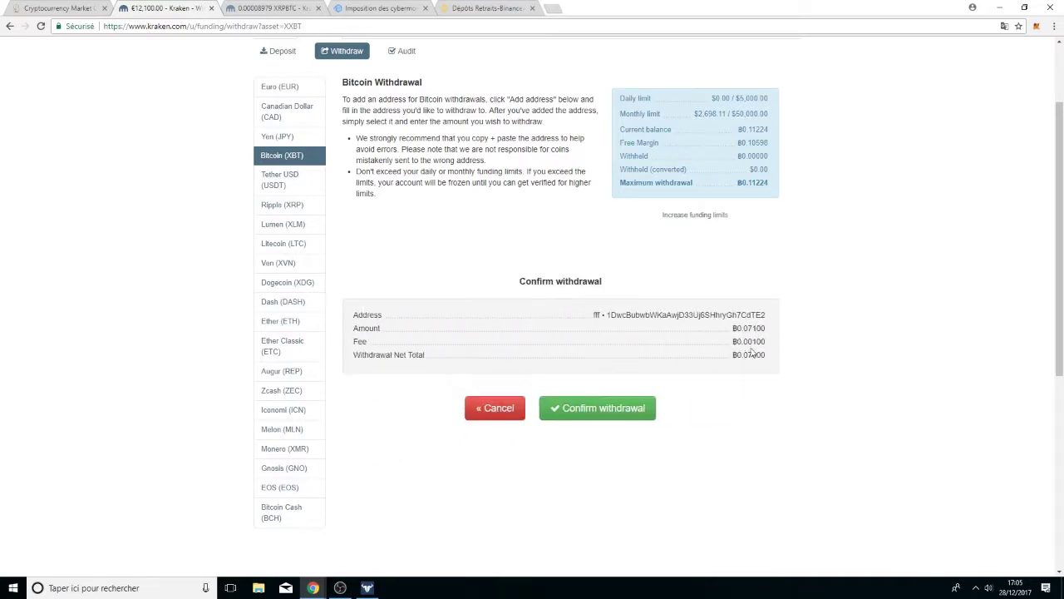
left_click(593, 421)
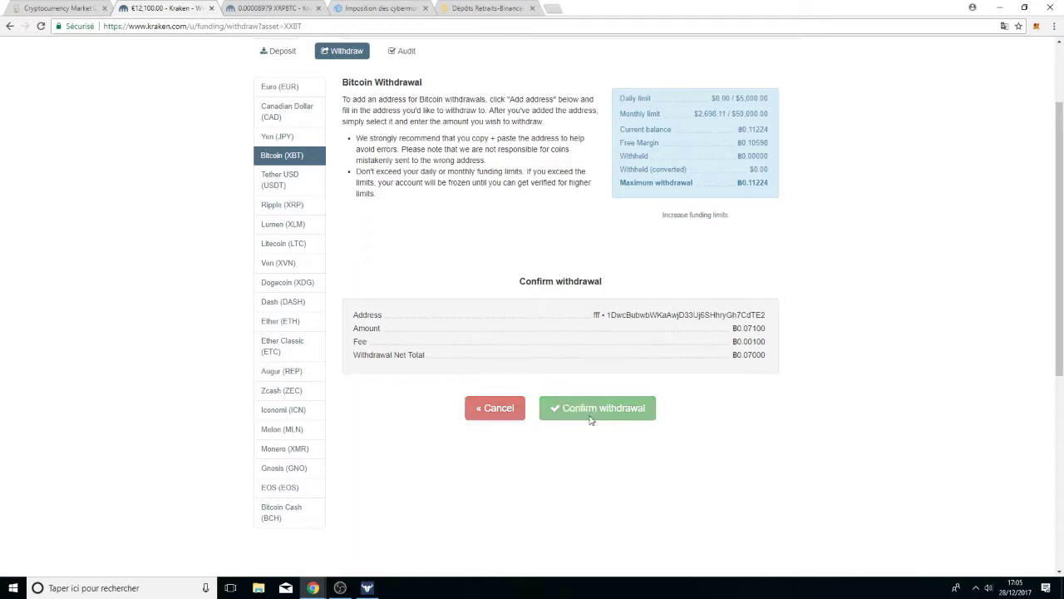
Step: Check Binance's deposit page and Kraken's XRP/BTC chart while the Bitcoin withdrawal is being submitted on Kraken
left_click(496, 8)
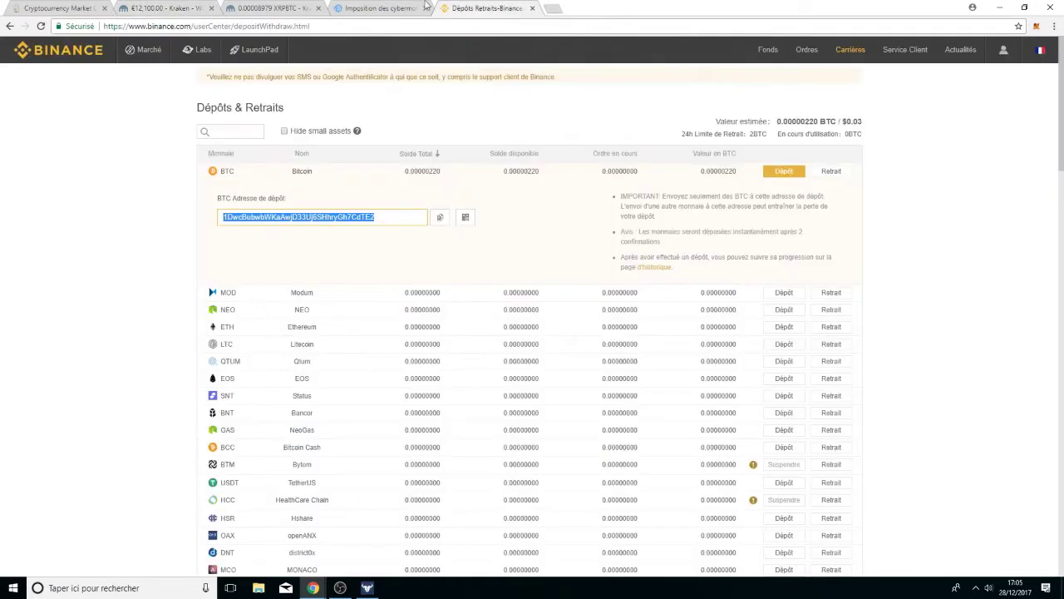
left_click(200, 5)
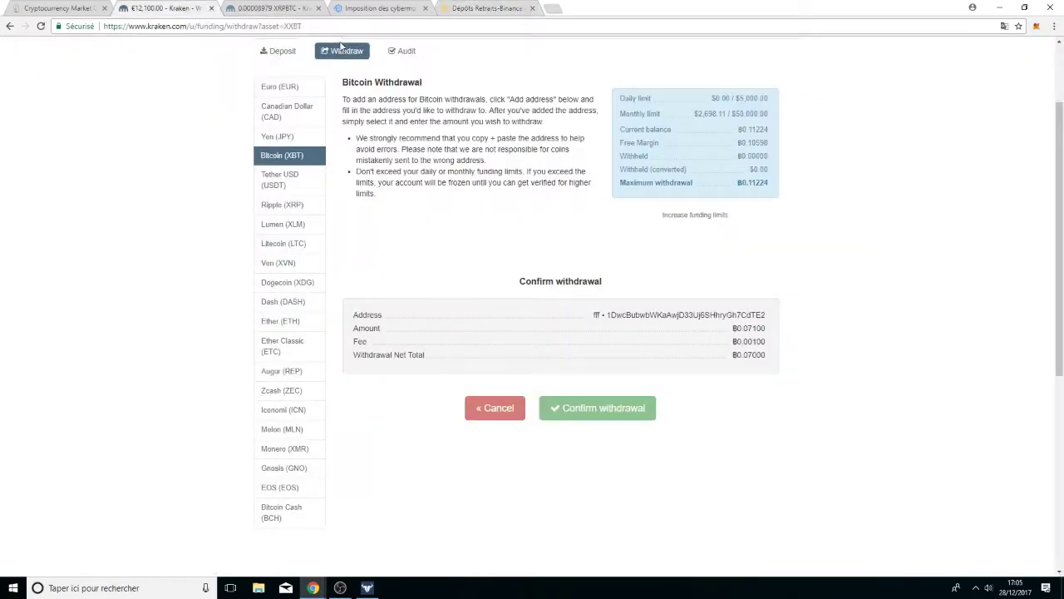
left_click(233, 7)
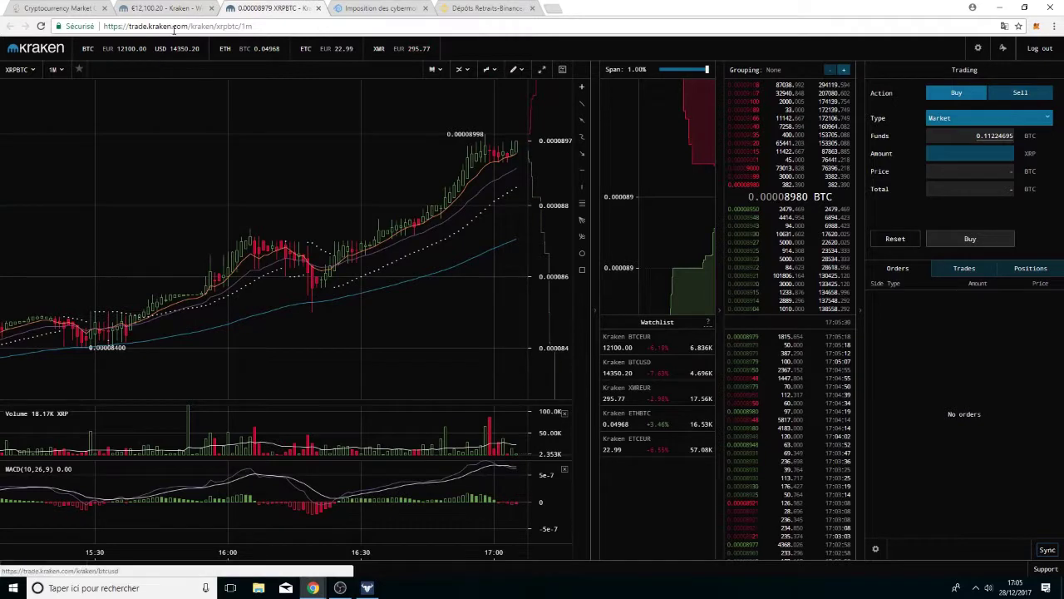
left_click(192, 6)
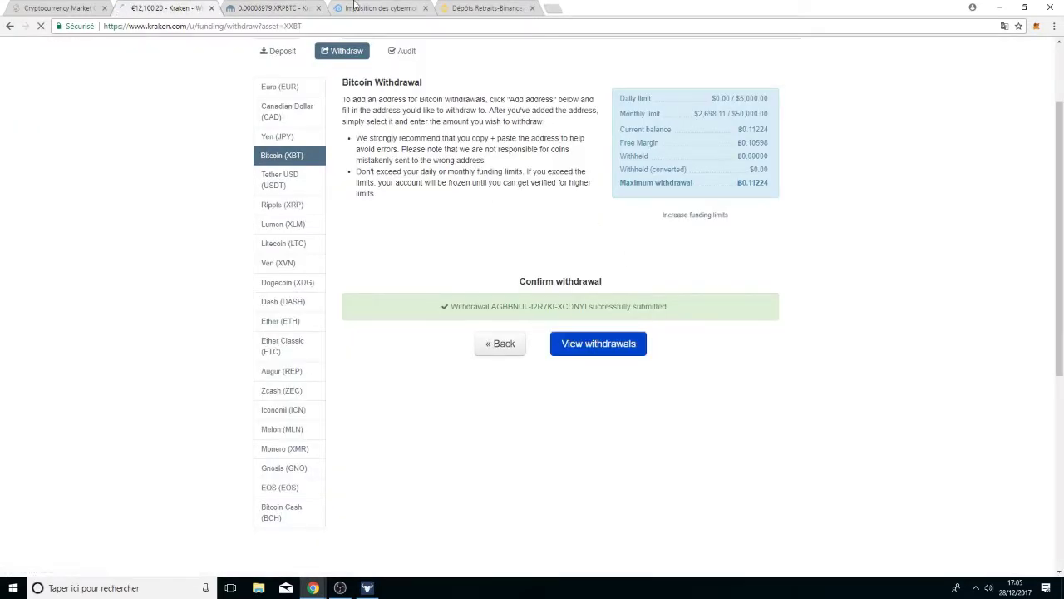
Step: Open the XRP/BTC pair on Kraken's trading page and look at the cryptocurrency rankings on CoinMarketCap
left_click(262, 8)
left_click(25, 71)
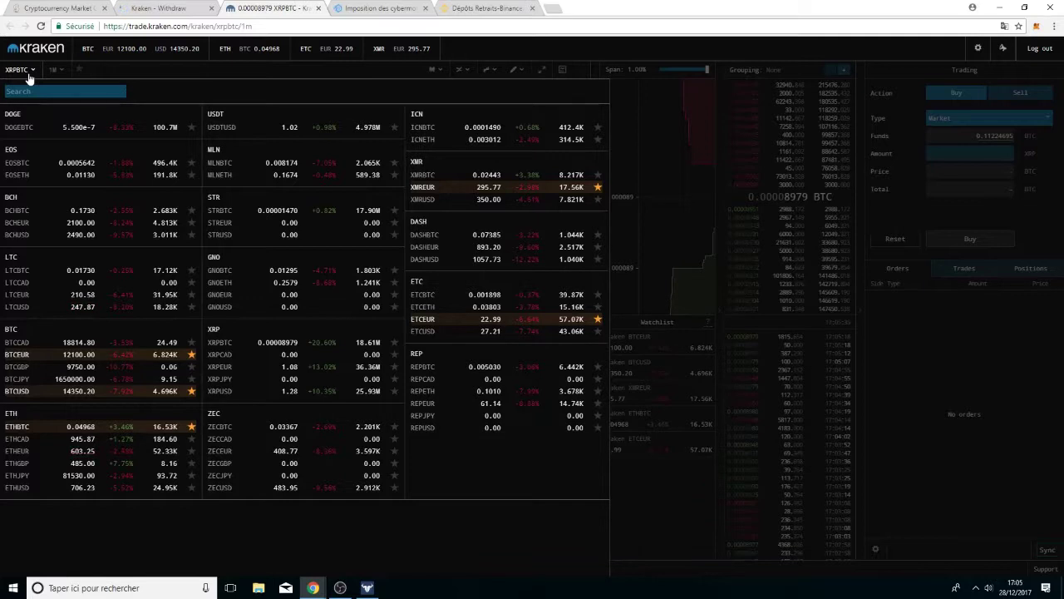
left_click(320, 343)
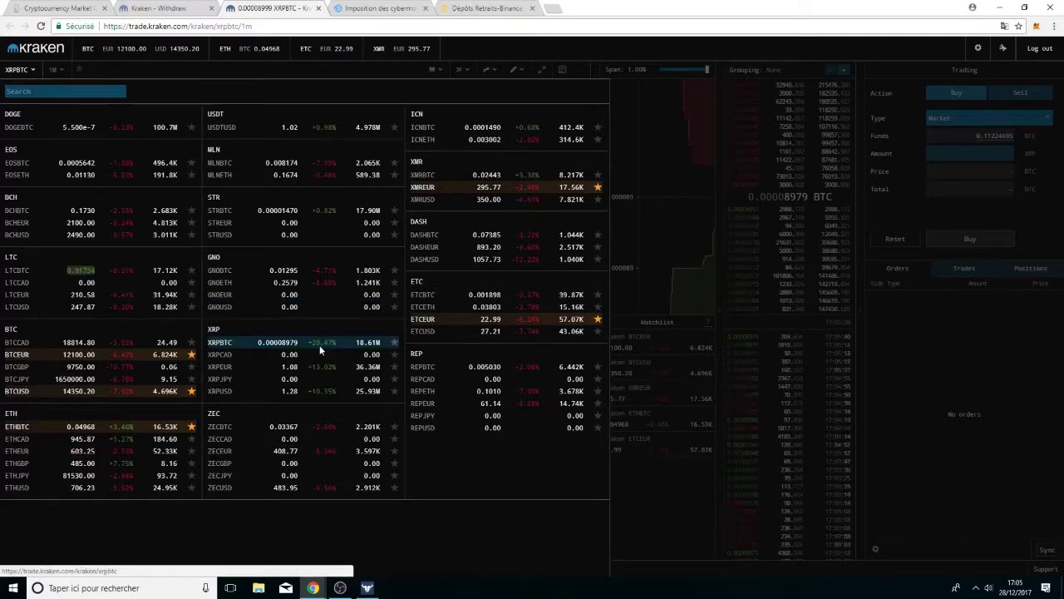
left_click(59, 8)
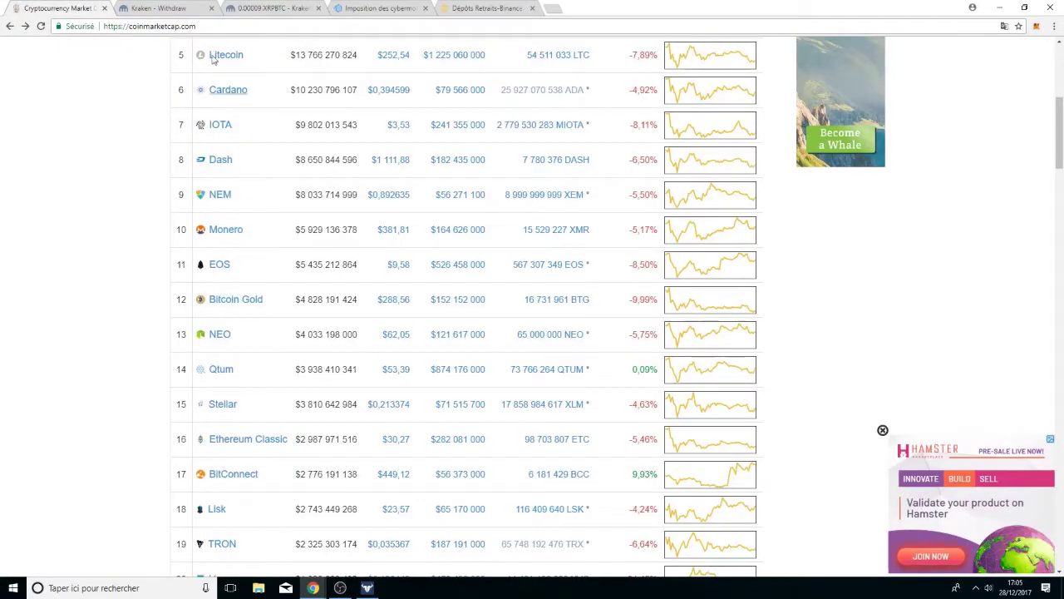
Step: Review Kraken's recent withdrawals and display the XRP/BTC chart at a 5-minute interval
left_click(180, 7)
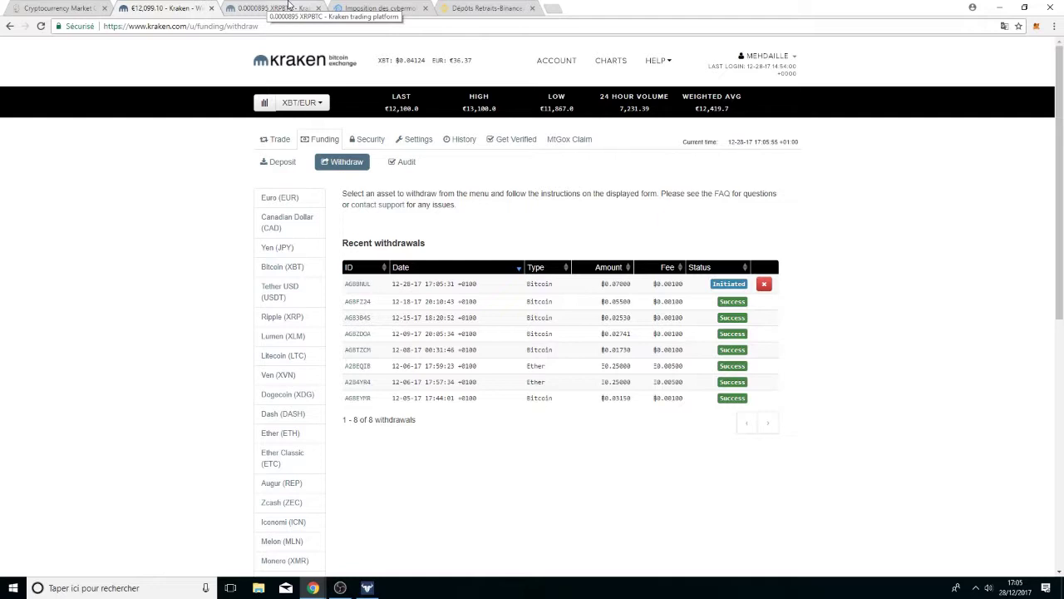
left_click(289, 7)
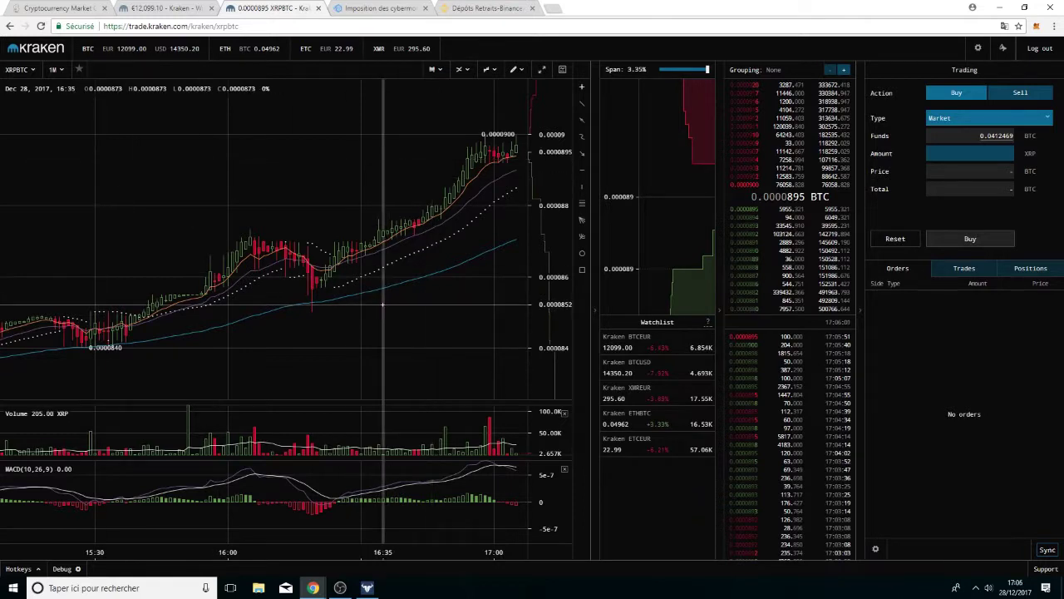
mouse_move(53, 73)
left_click(52, 116)
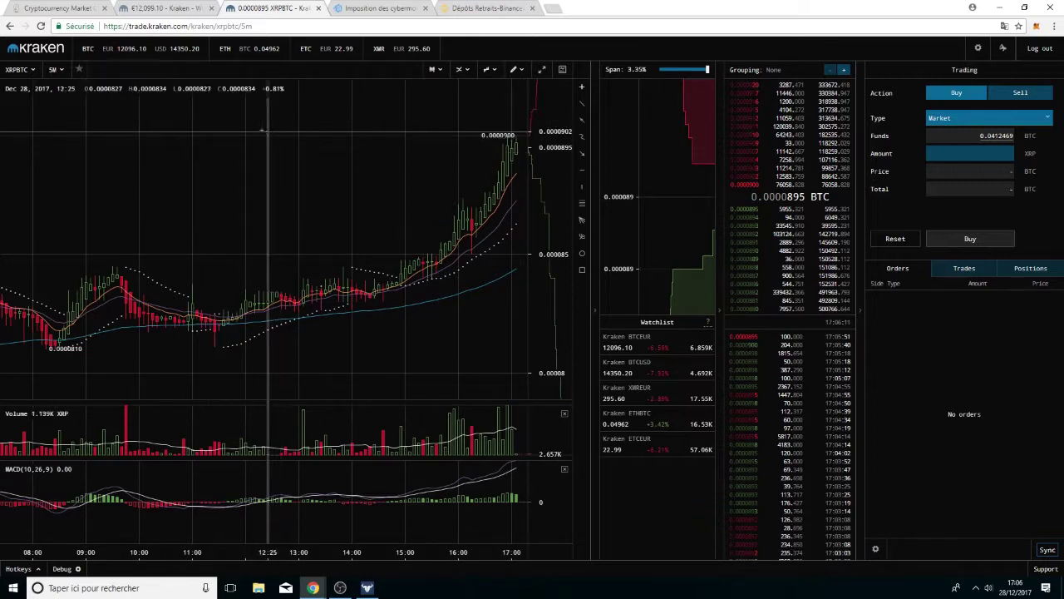
Step: Switch Kraken's trading chart to the XRP/EUR pair
left_click(72, 70)
left_click(32, 70)
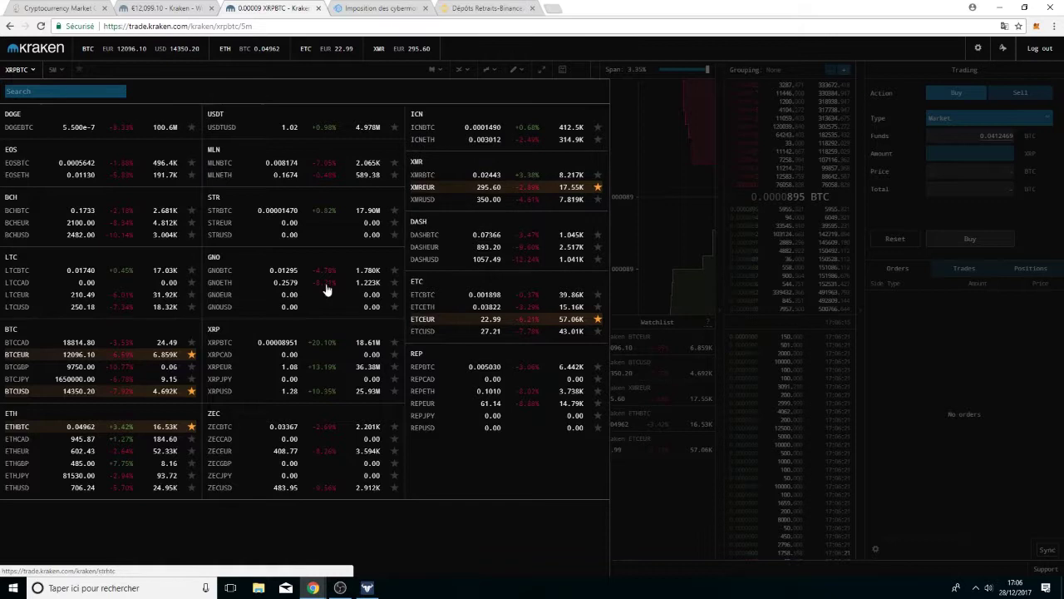
left_click(335, 367)
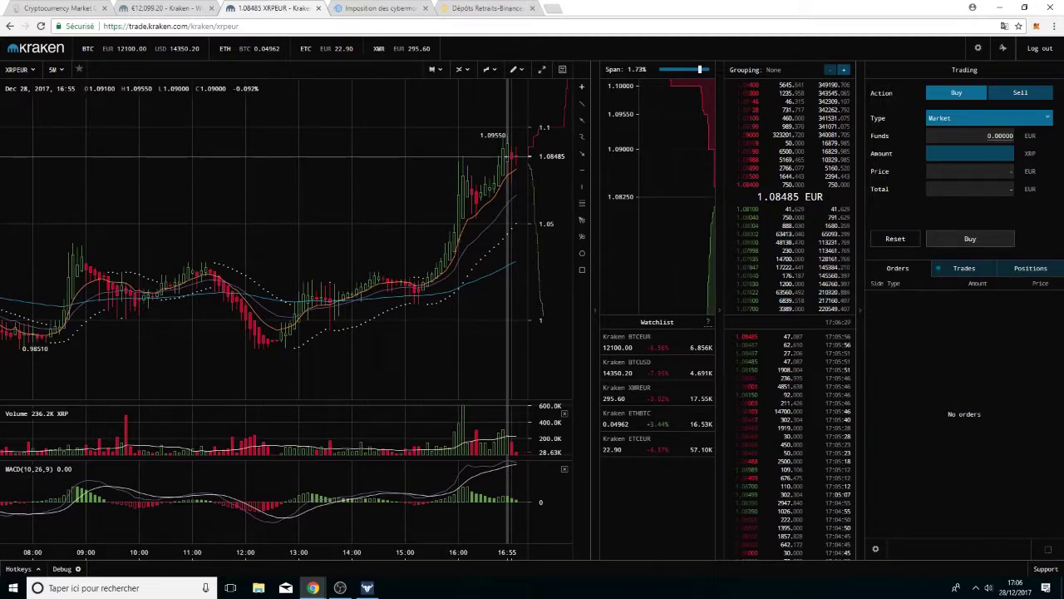
Step: Browse Kraken's list of trading pairs for their prices, daily changes and volumes
left_click(25, 70)
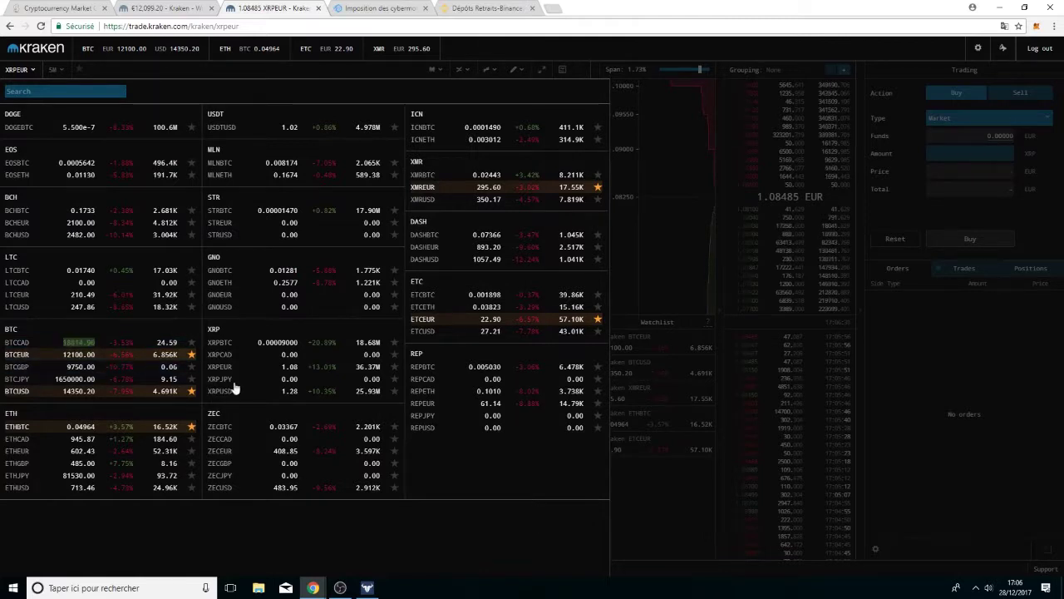
left_click(37, 73)
left_click(25, 70)
left_click(25, 69)
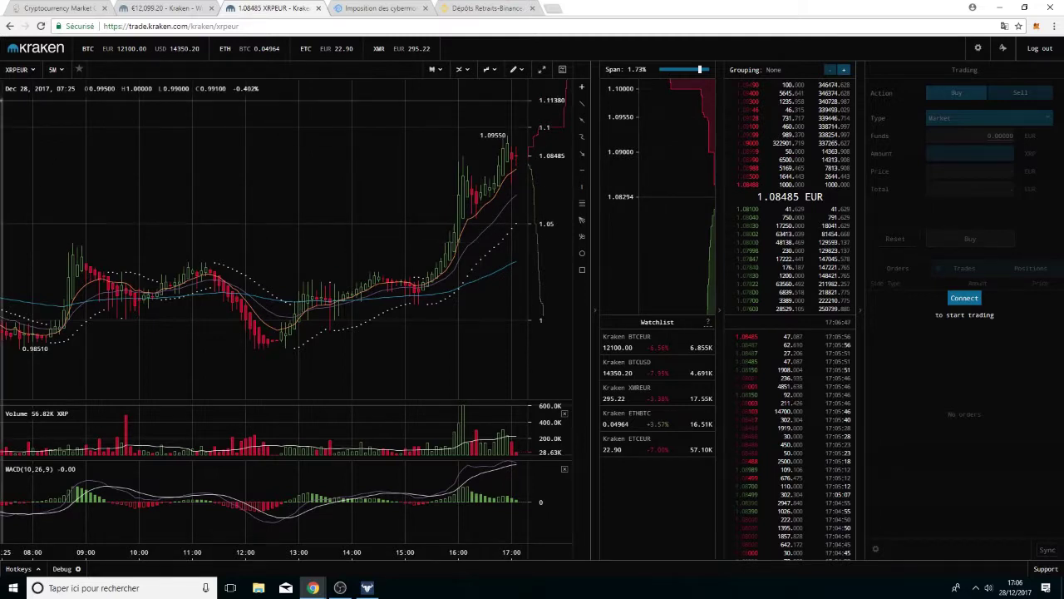
left_click(25, 70)
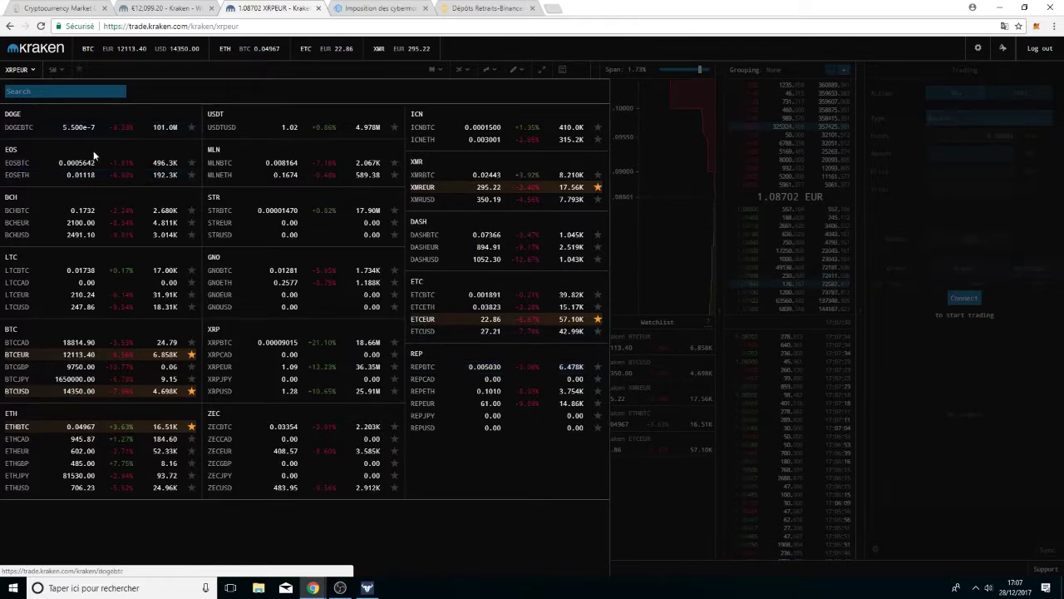
left_click(394, 189)
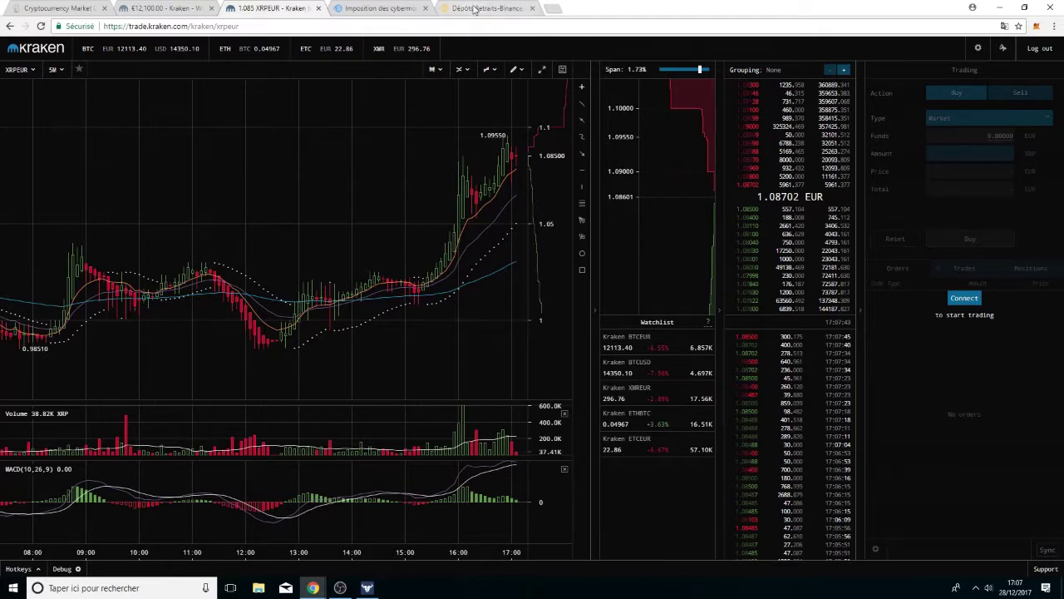
Step: Check the status of the latest Bitcoin withdrawal in Kraken's recent withdrawals
left_click(190, 7)
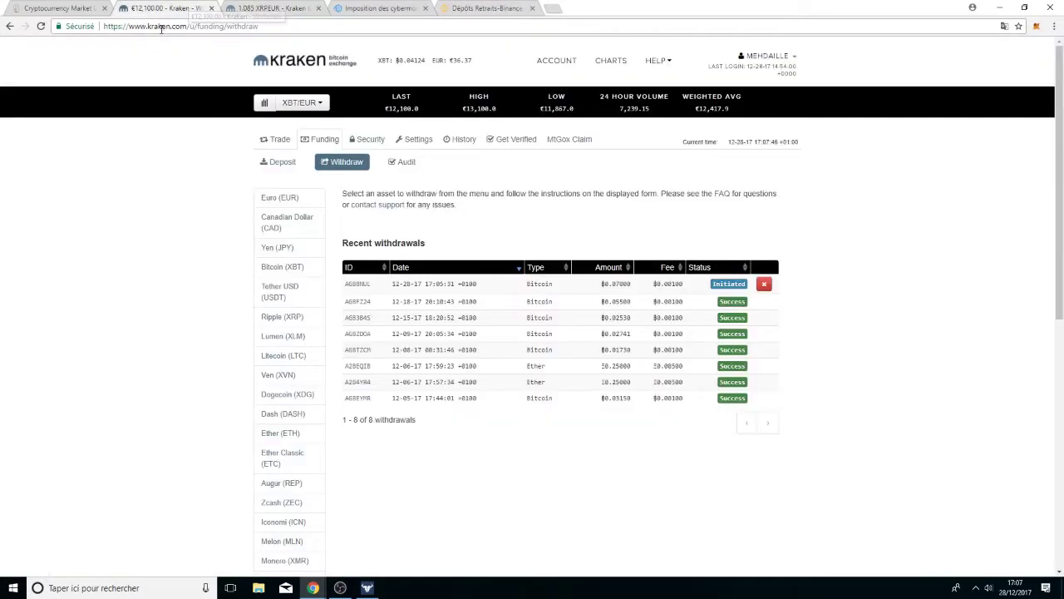
left_click(59, 7)
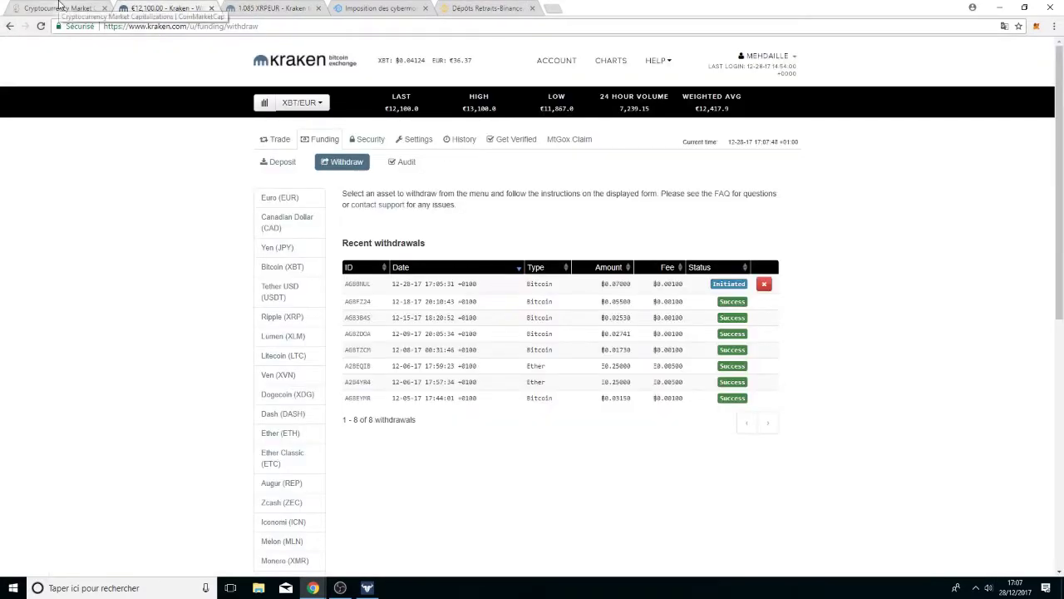
left_click(283, 7)
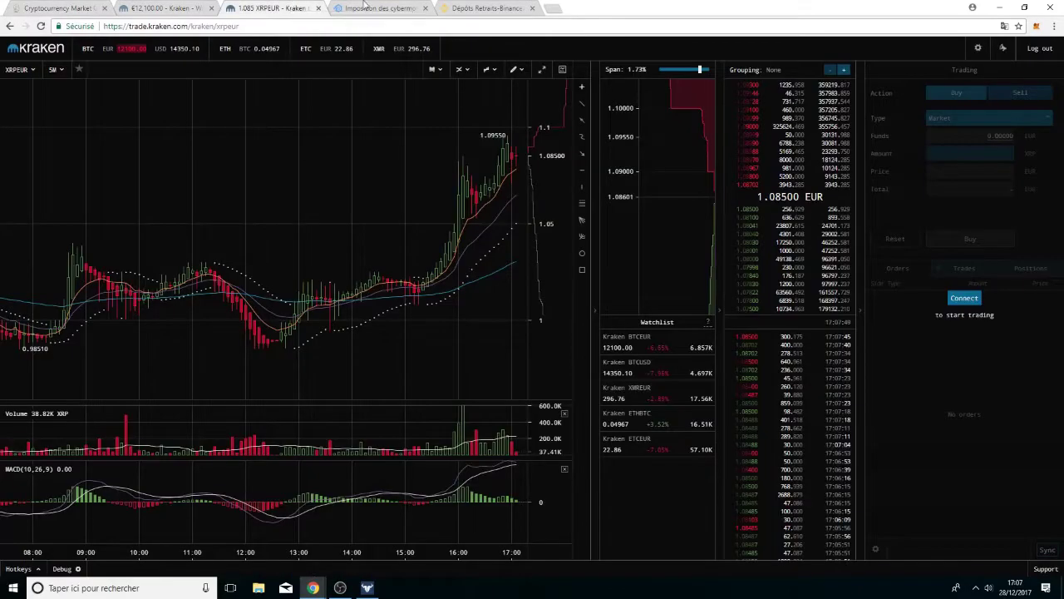
left_click(26, 71)
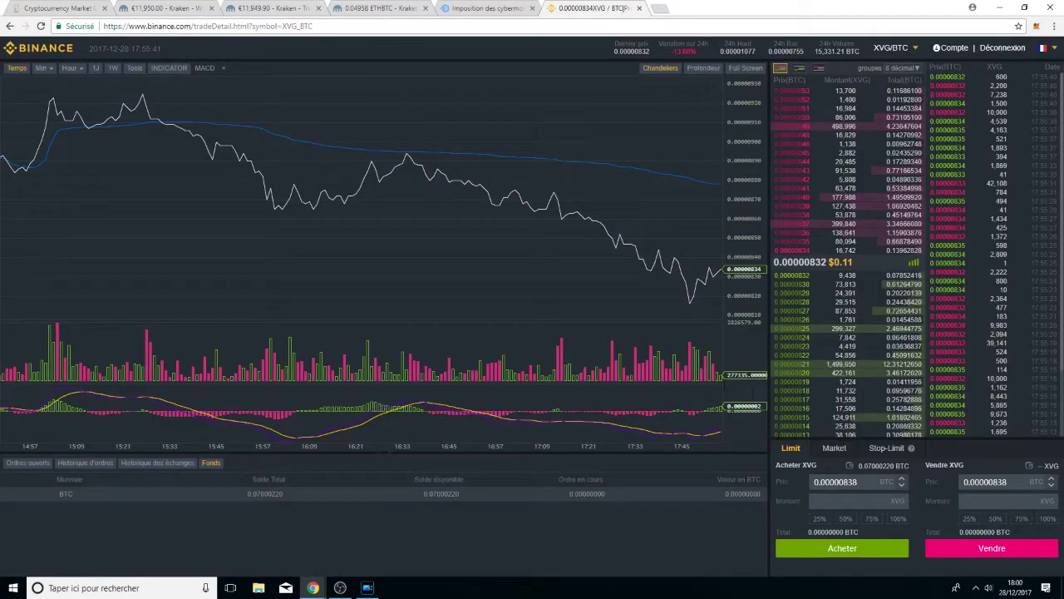
left_click(166, 7)
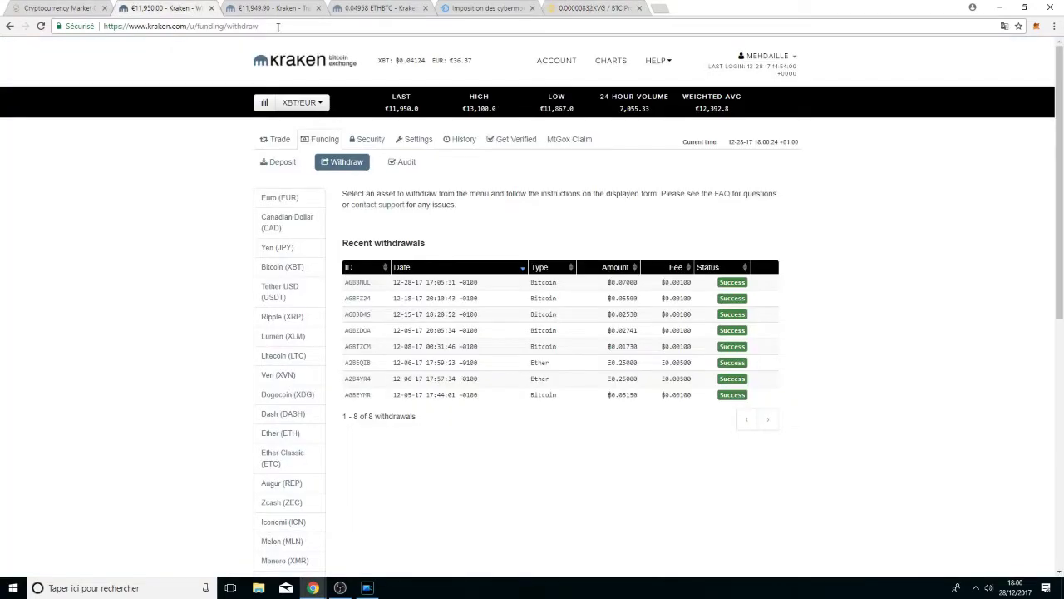
Step: Place a limit order on Binance's XVG/BTC trading page to buy 6000 XVG at 0.00000838 BTC
left_click(594, 8)
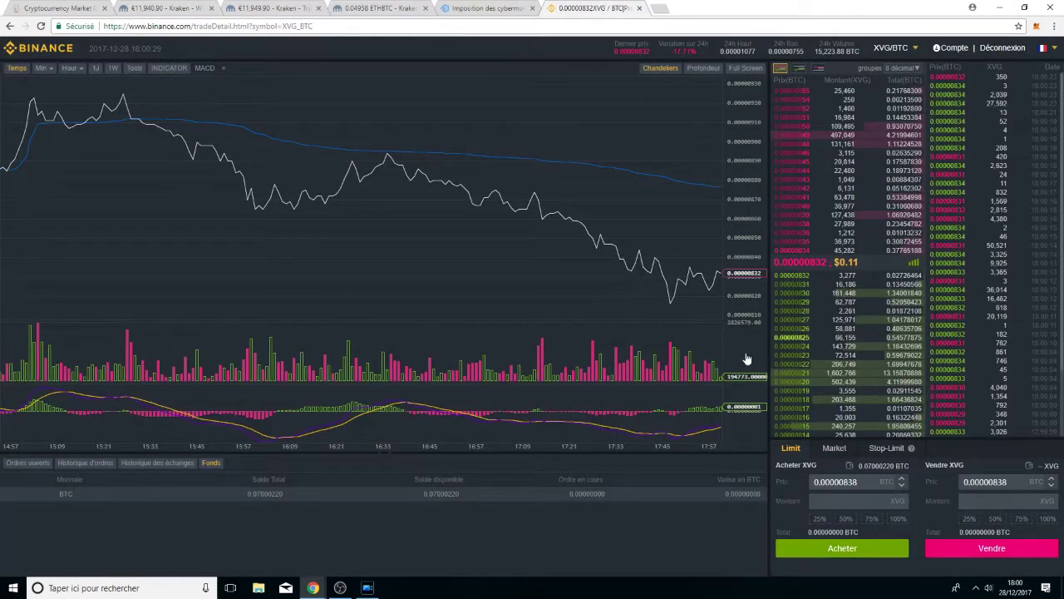
left_click(849, 500)
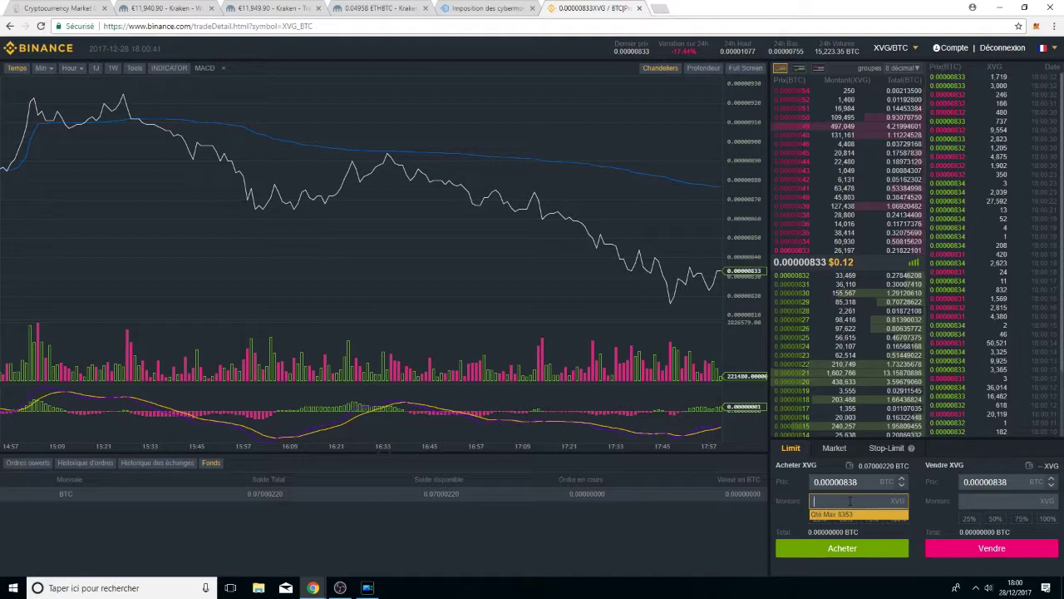
type("000")
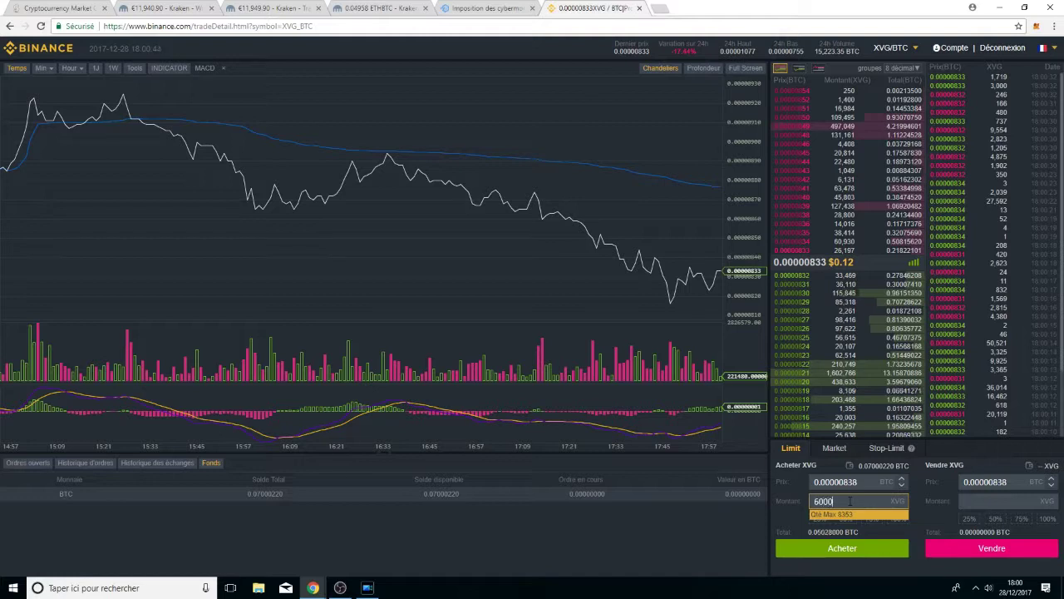
left_click(837, 552)
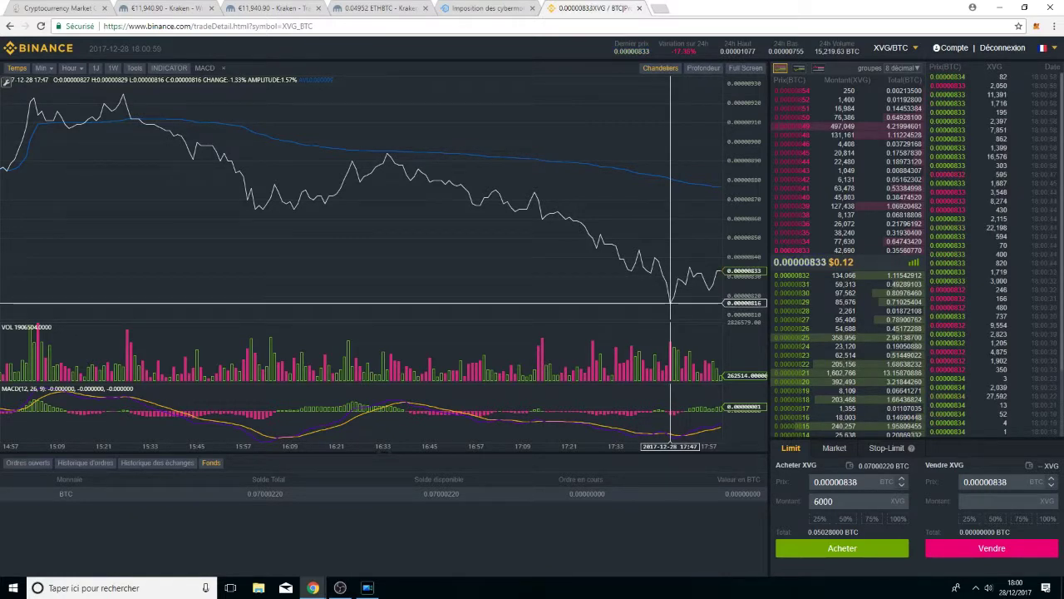
key("Return")
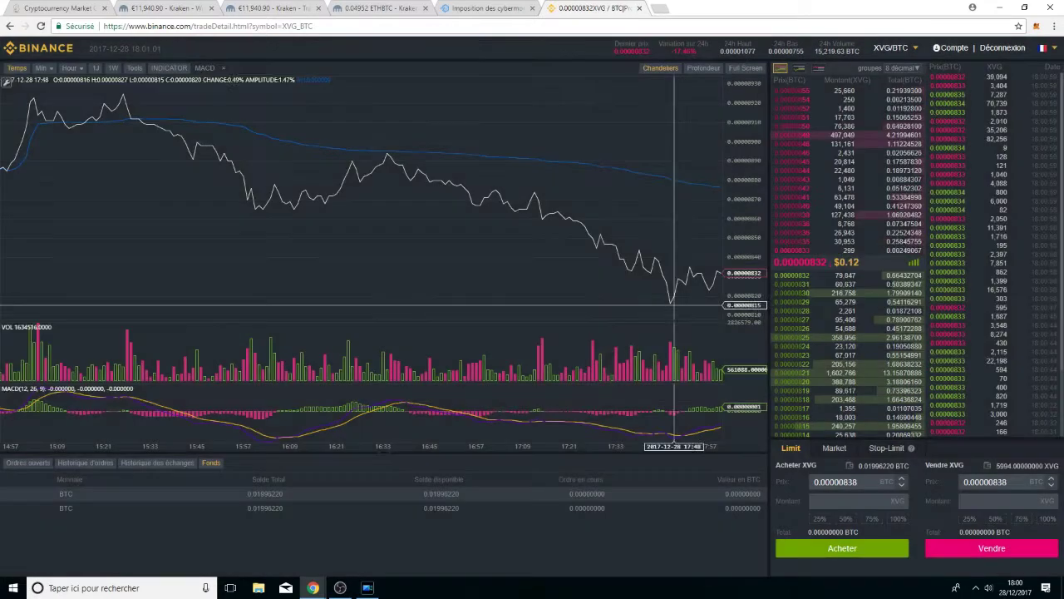
Step: Browse the BTC trading pairs and switch the trading page to ADA/BTC, ready to enter a buy amount
left_click(890, 47)
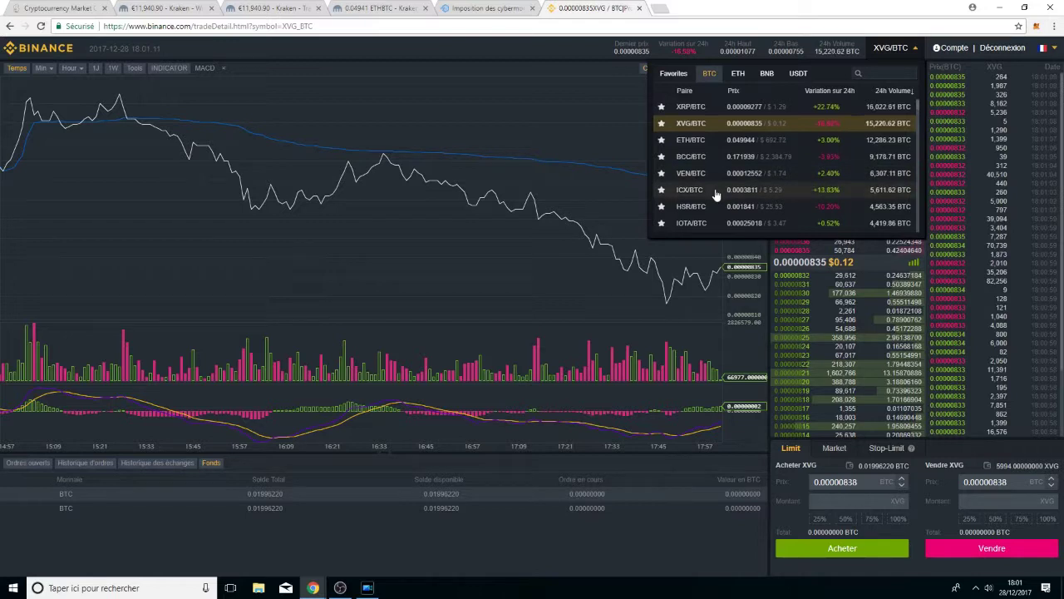
scroll(714, 194, "down", 2)
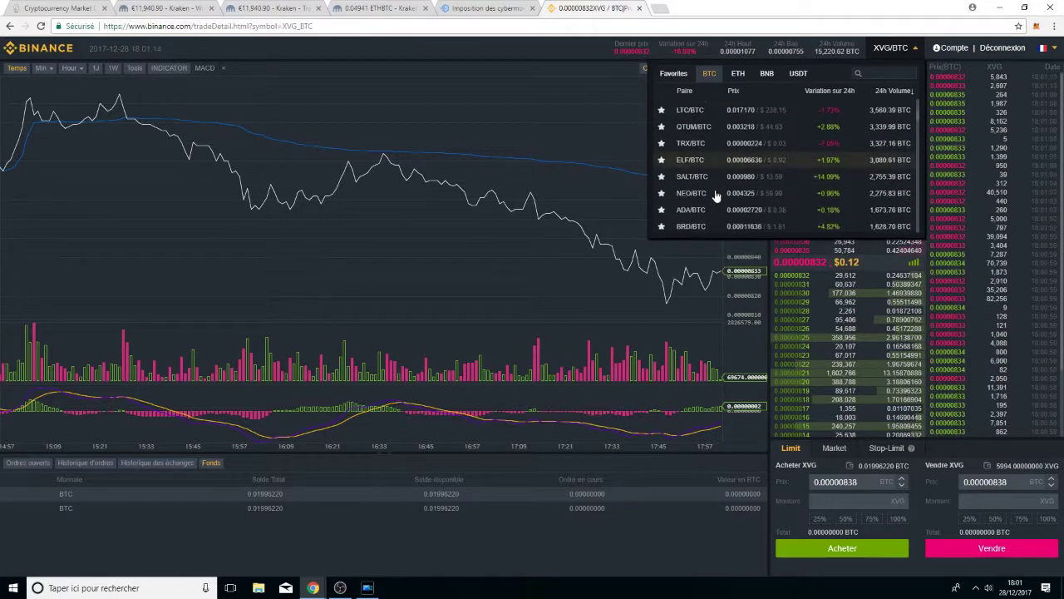
scroll(715, 193, "down", 5)
scroll(714, 193, "up", 2)
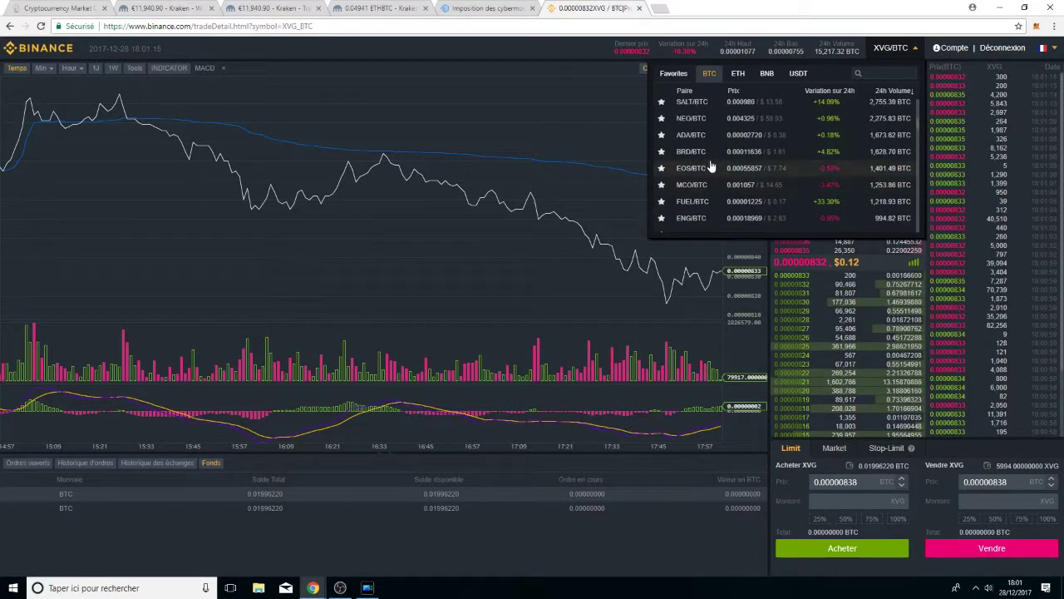
left_click(711, 138)
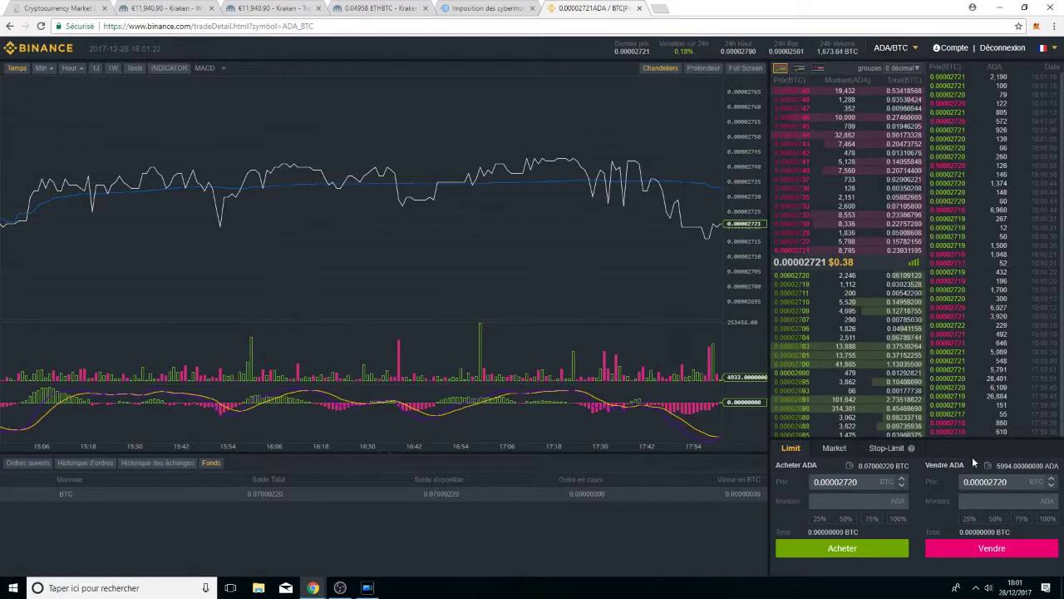
left_click(862, 502)
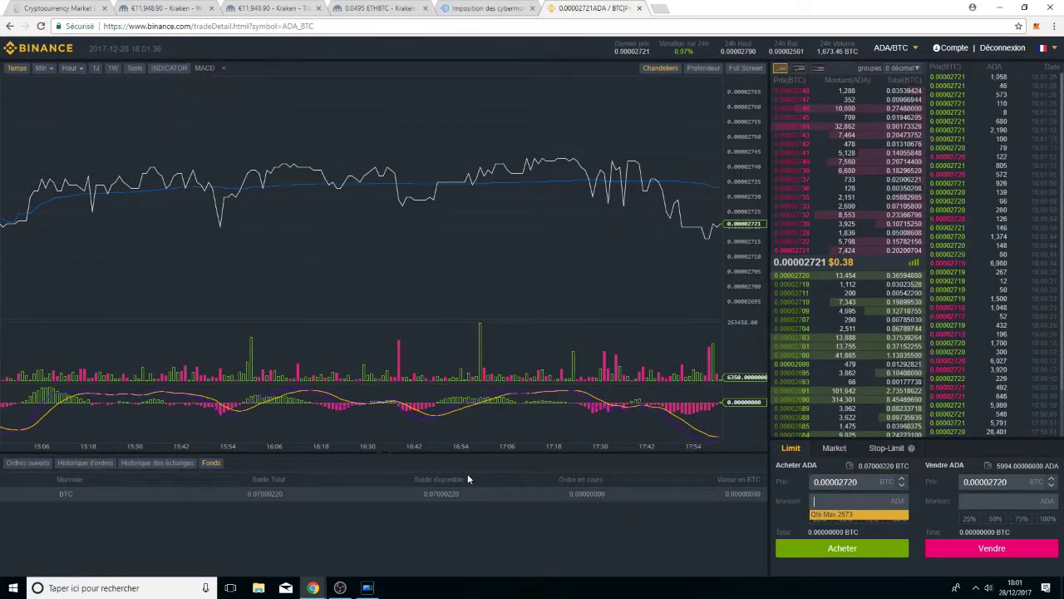
Step: Open the Open Orders page from Binance's home page in a new tab, then bring up the deposits and withdrawals balances there
left_click(50, 48)
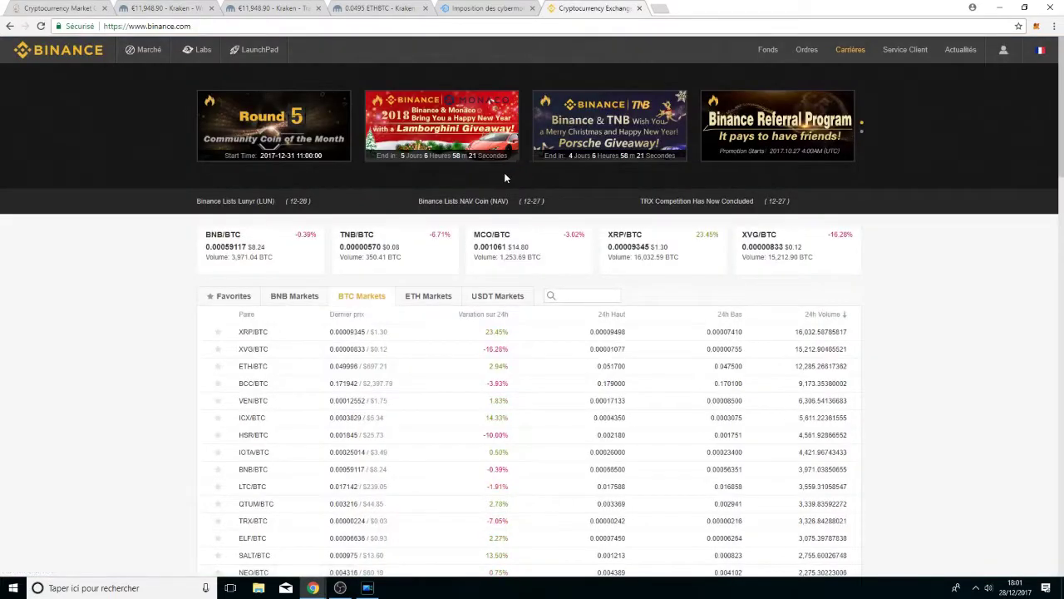
mouse_move(807, 52)
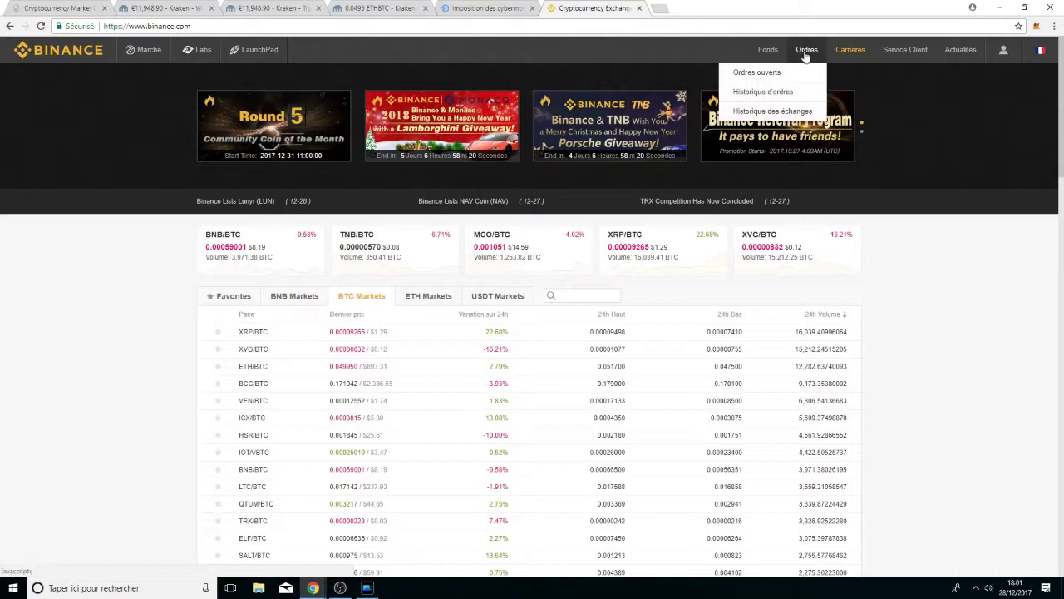
right_click(790, 76)
left_click(824, 79)
left_click(698, 8)
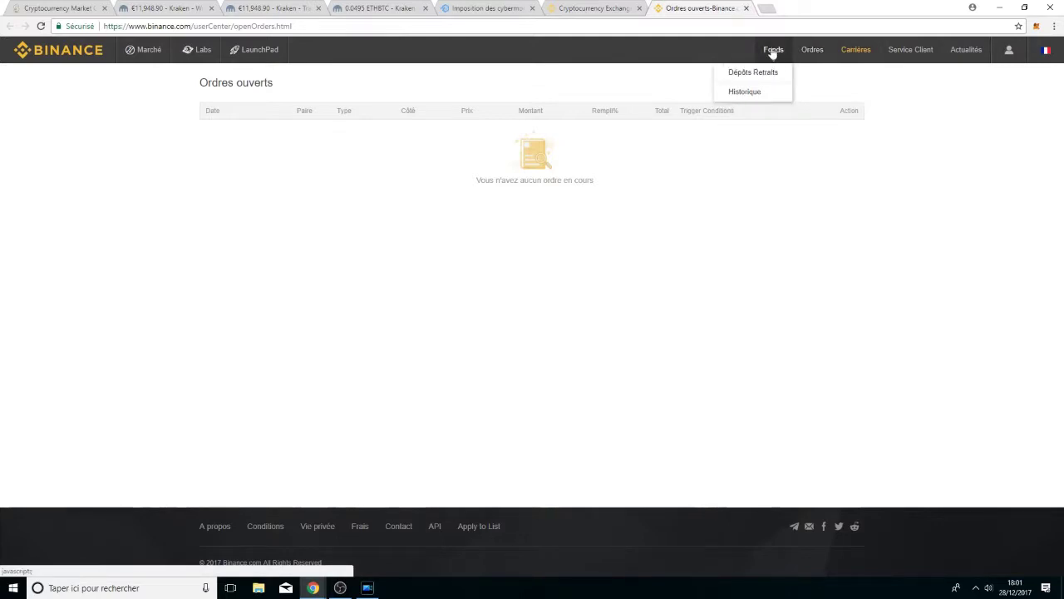
mouse_move(772, 54)
left_click(758, 76)
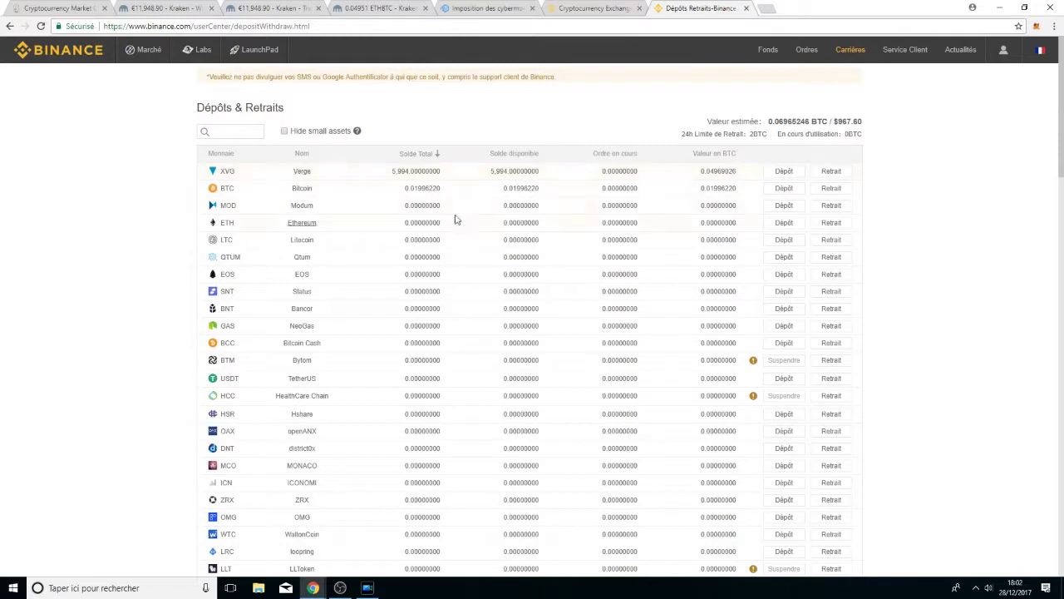
Step: Return to the Binance home page, reload it, and open the advanced market view for ADA/BTC
left_click(633, 7)
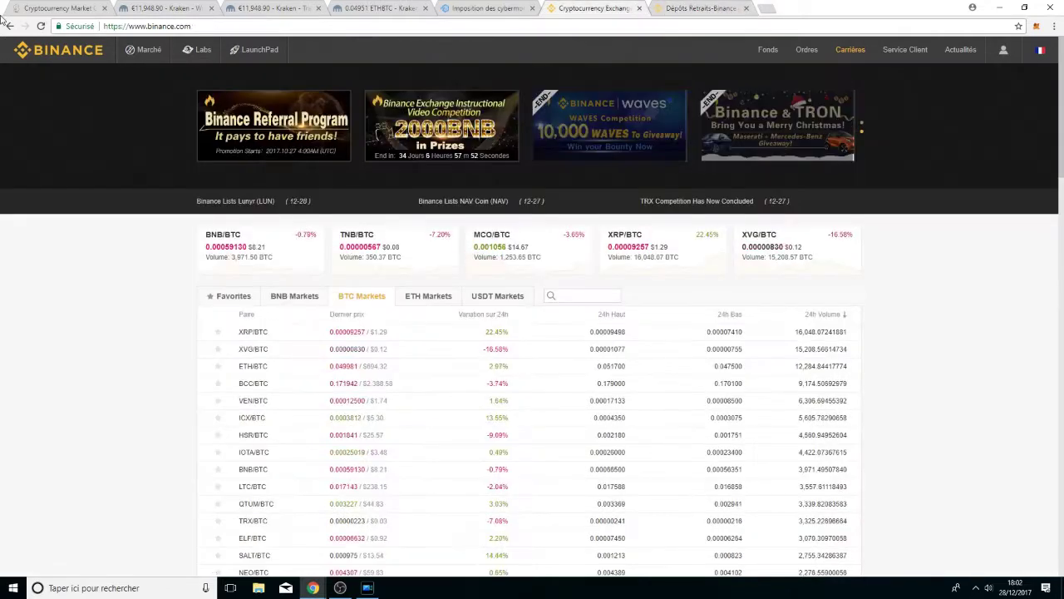
left_click(41, 26)
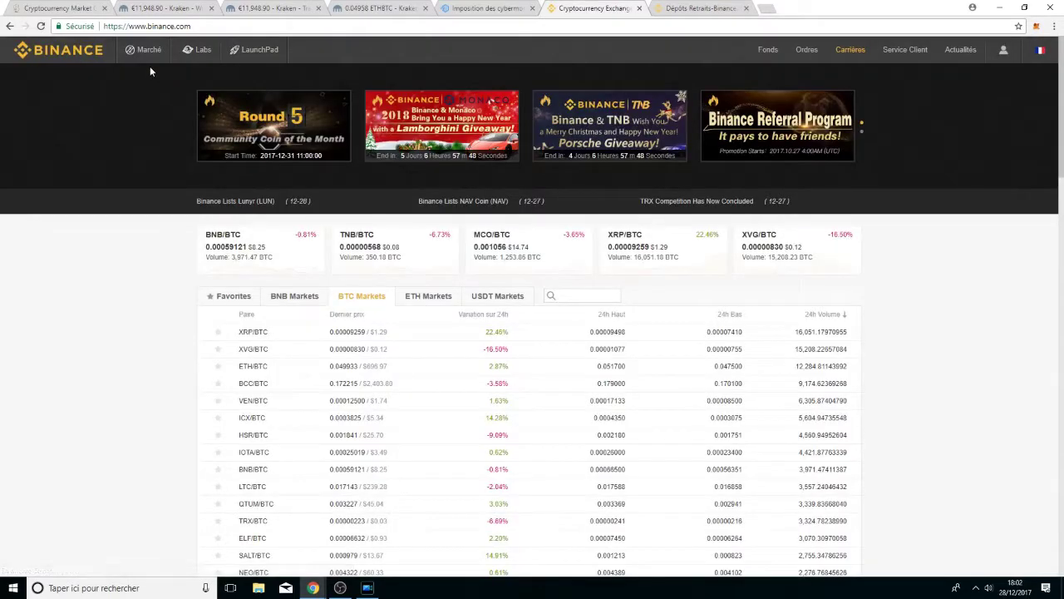
mouse_move(148, 67)
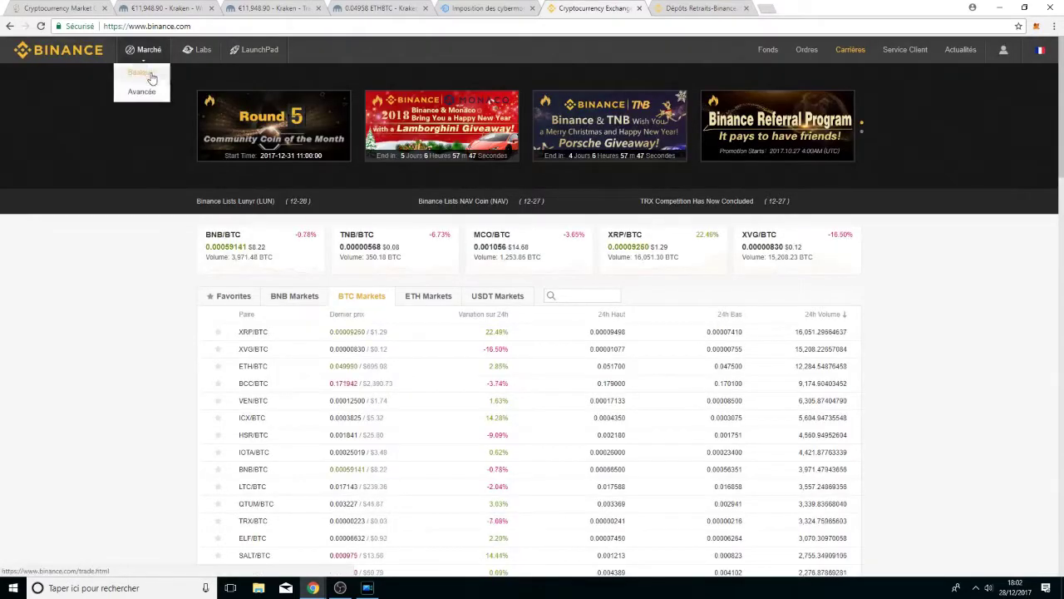
left_click(142, 92)
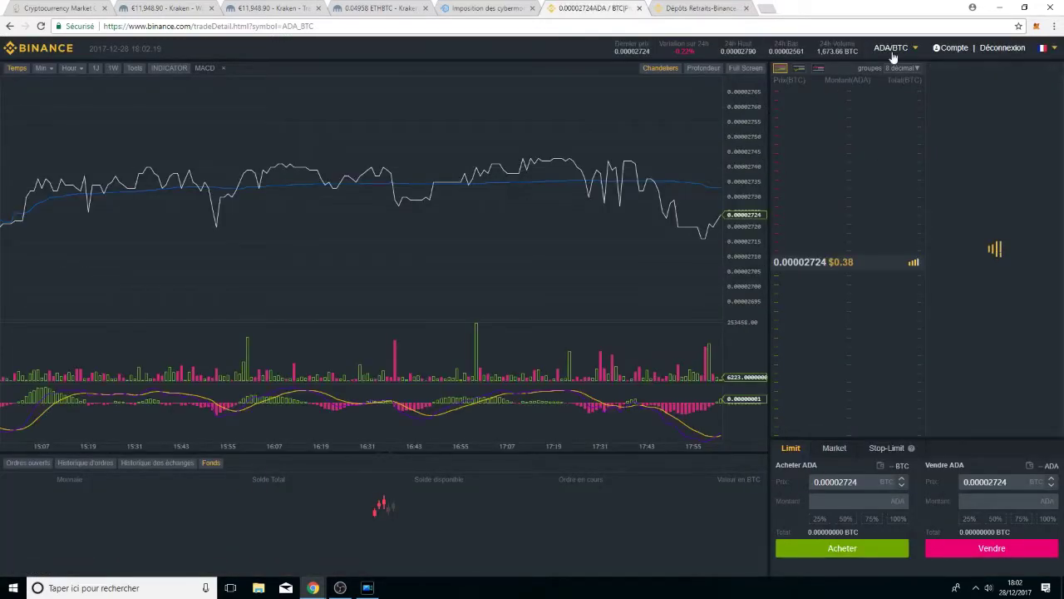
Step: Draft a limit order to buy 733 ADA at 0.00002720 BTC
left_click(862, 502)
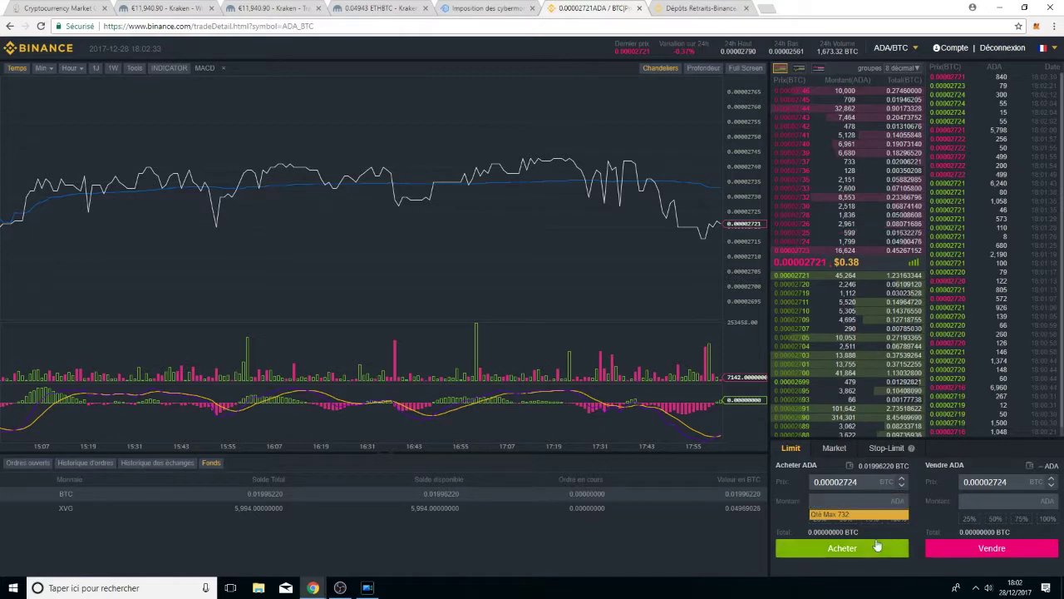
left_click(866, 483)
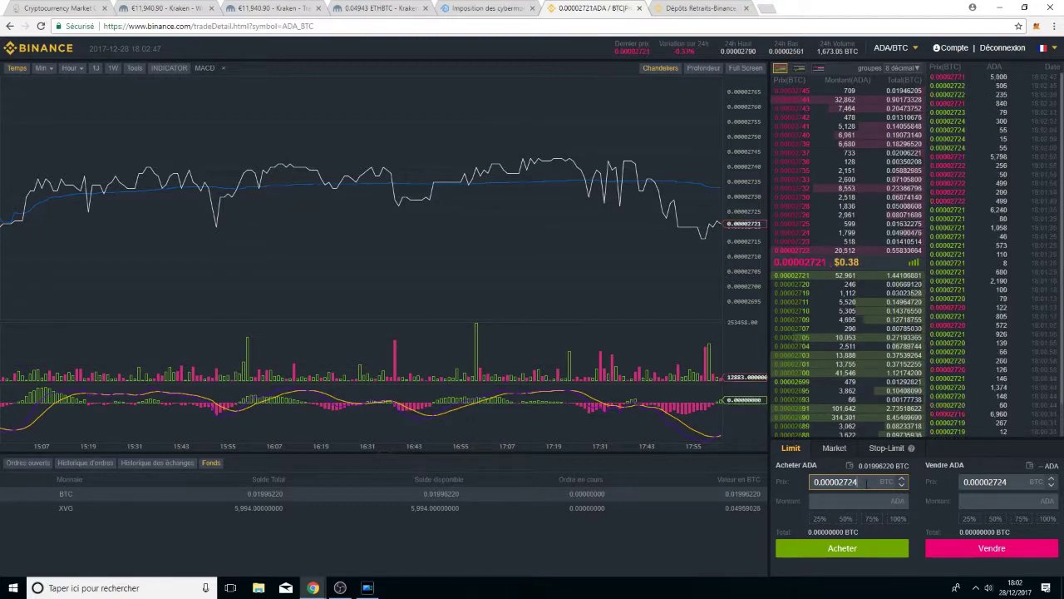
type("0")
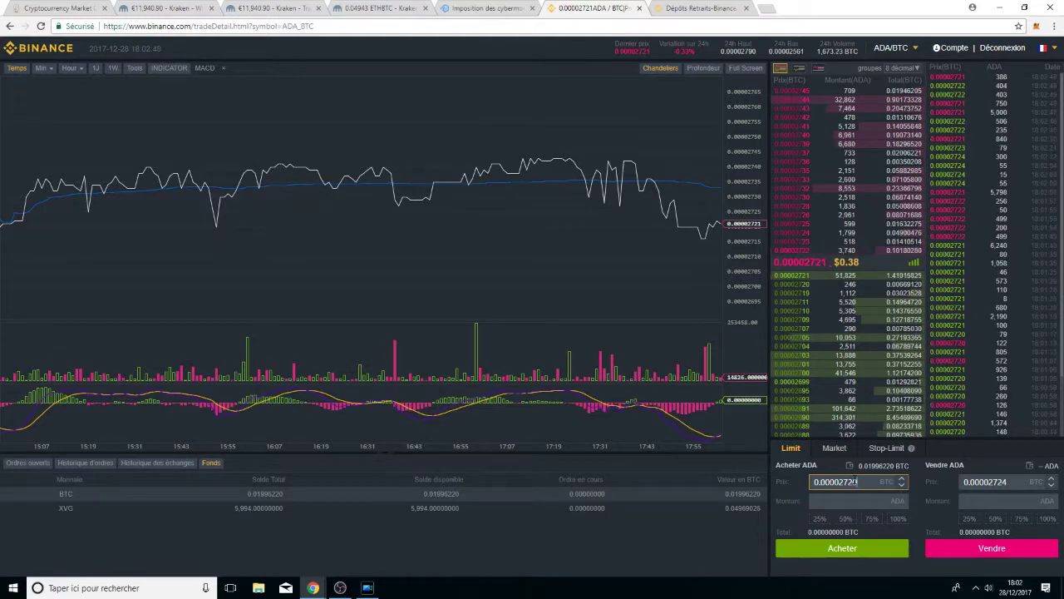
left_click(874, 501)
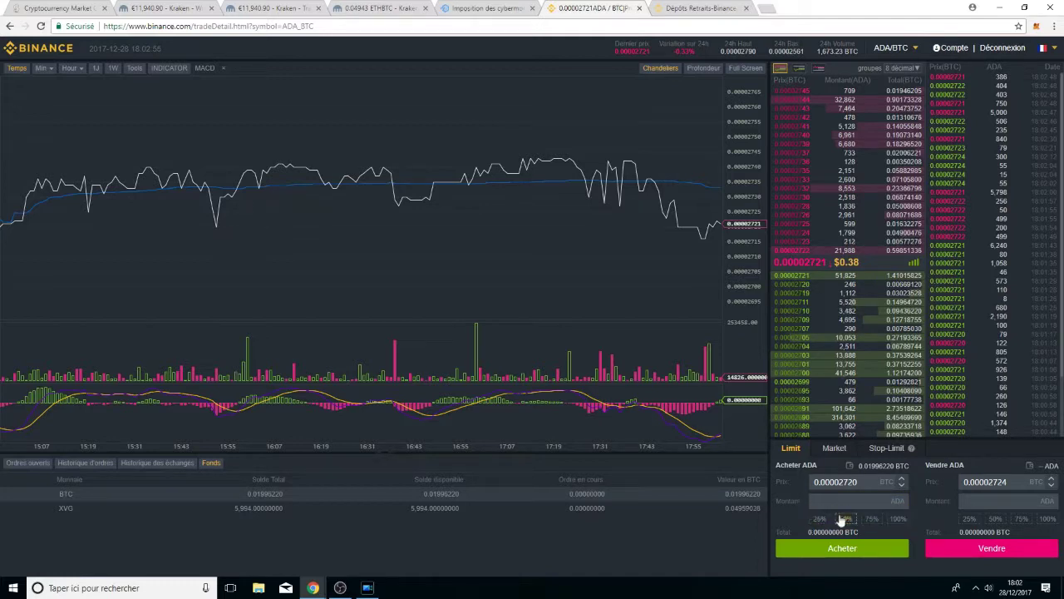
type("733")
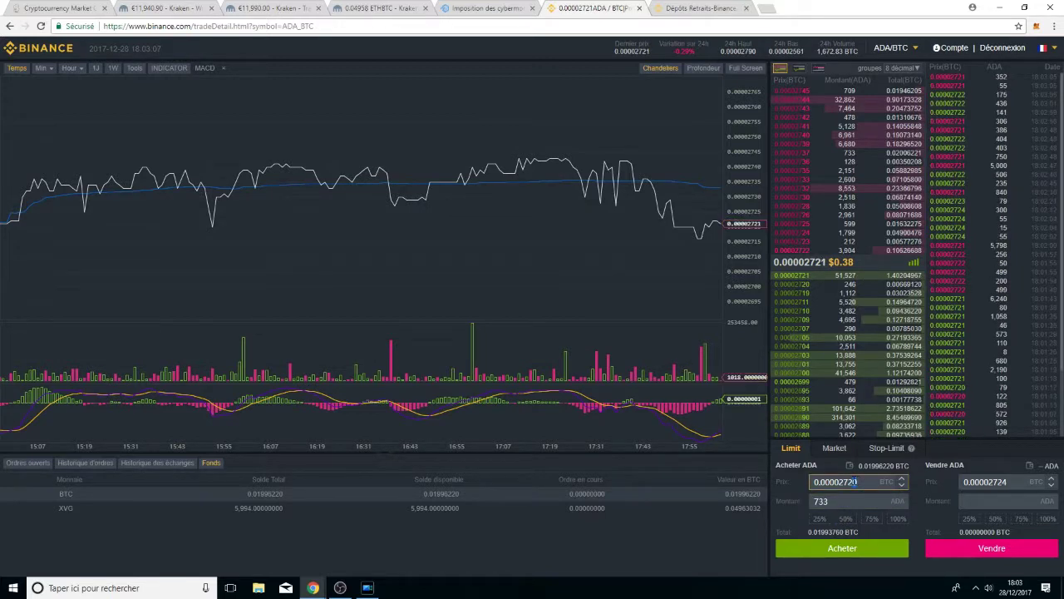
Step: Place a market order to buy 733 ADA with BTC
left_click(834, 448)
left_click(857, 501)
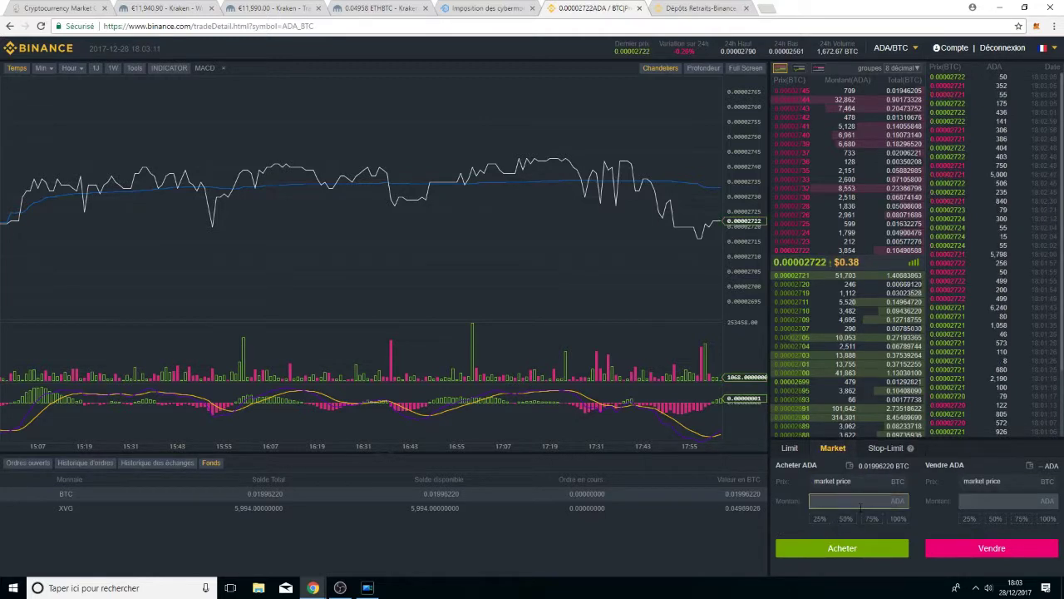
type("733")
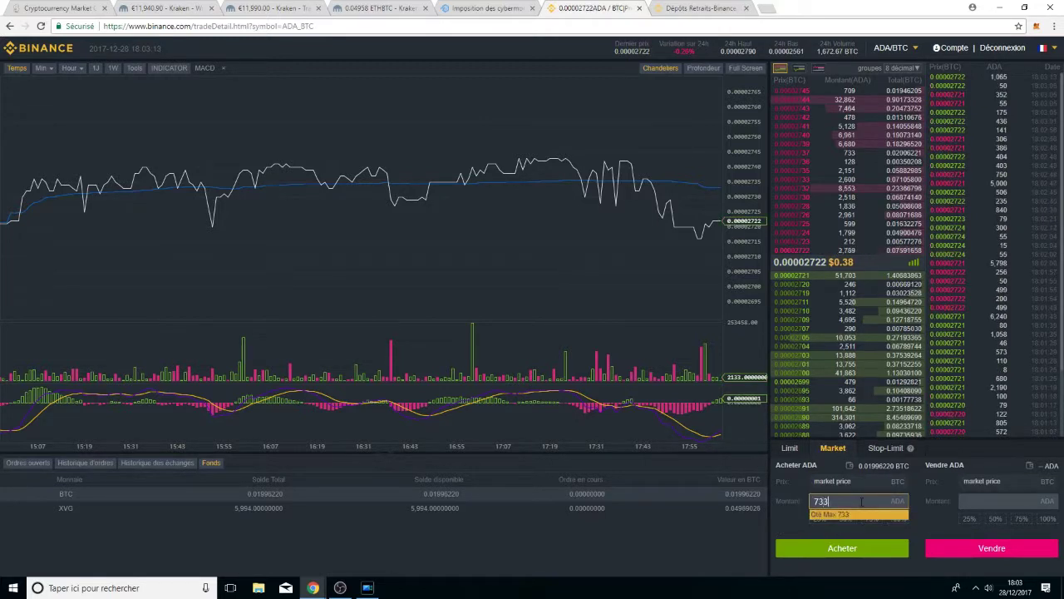
left_click(897, 554)
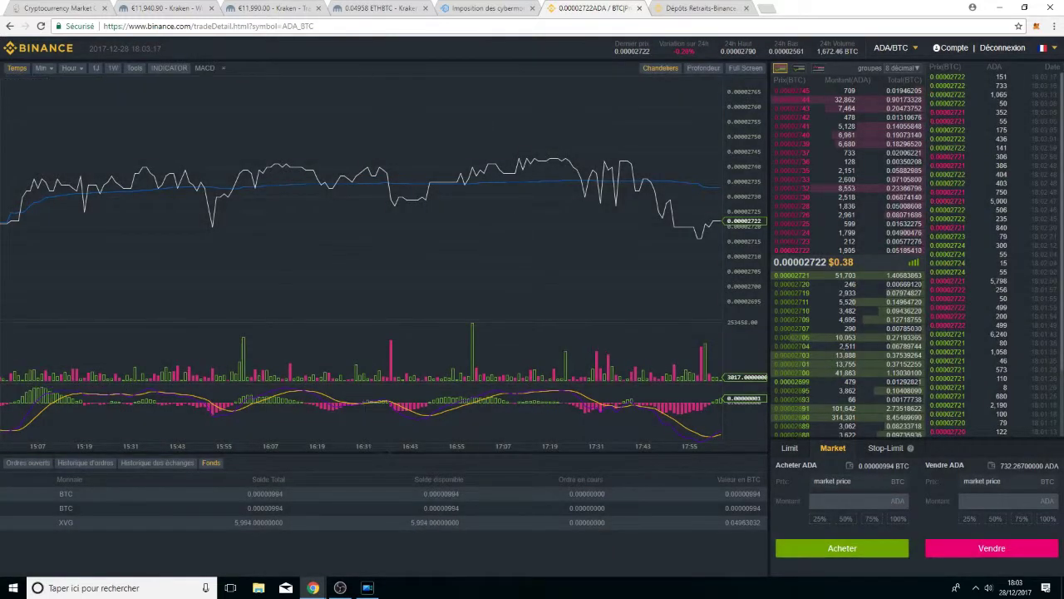
Step: Close the ADA/BTC trading tab, keeping the deposits and withdrawals page open
left_click(726, 6)
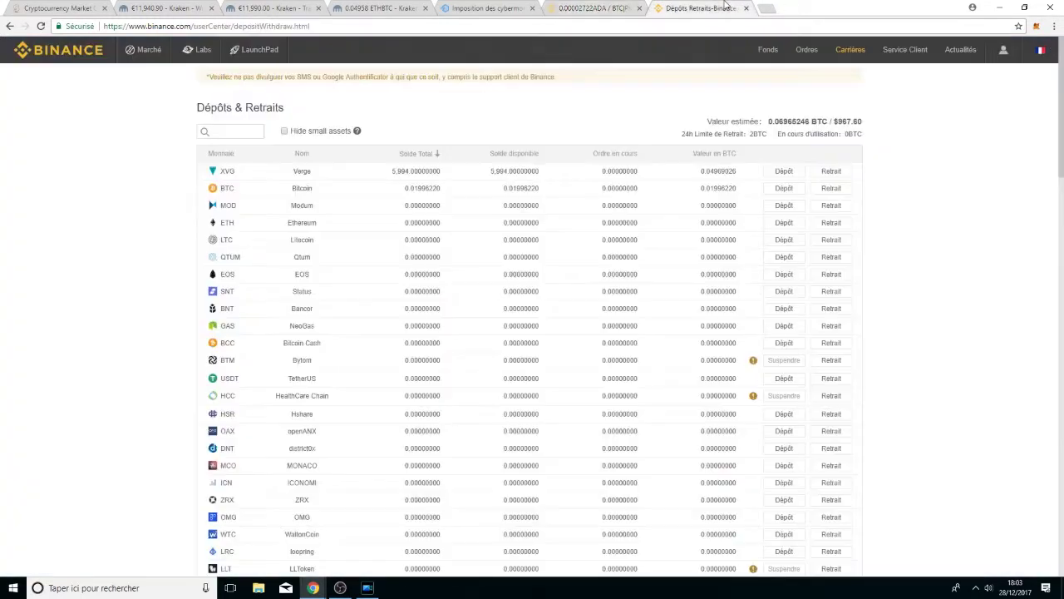
left_click(633, 9)
left_click(638, 8)
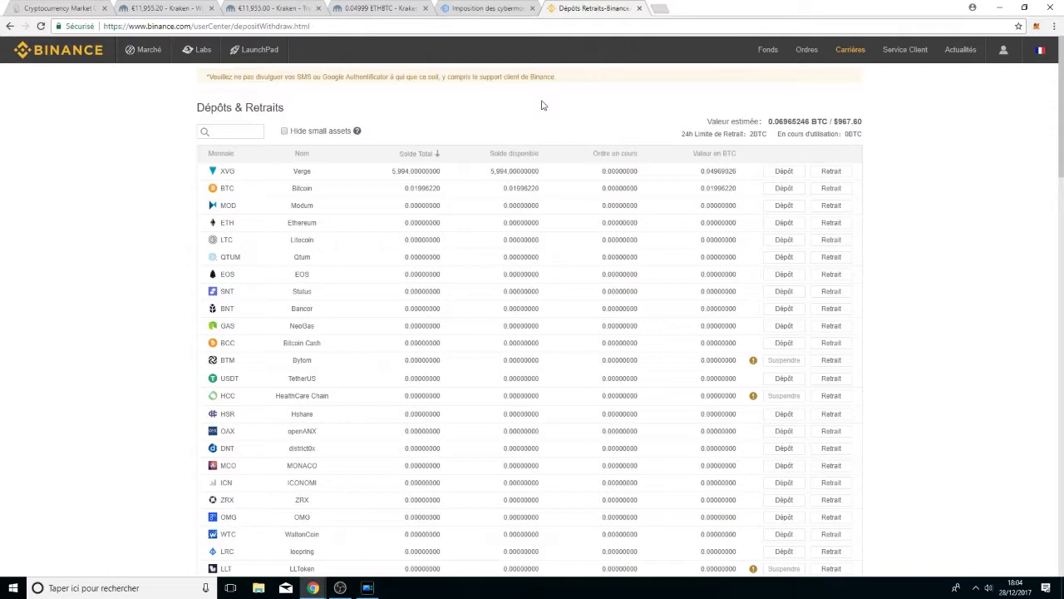
Step: Look through the coin balances and highlight the notice about not disclosing SMS or Google Authenticator codes
scroll(371, 186, "down", 10)
scroll(370, 188, "up", 5)
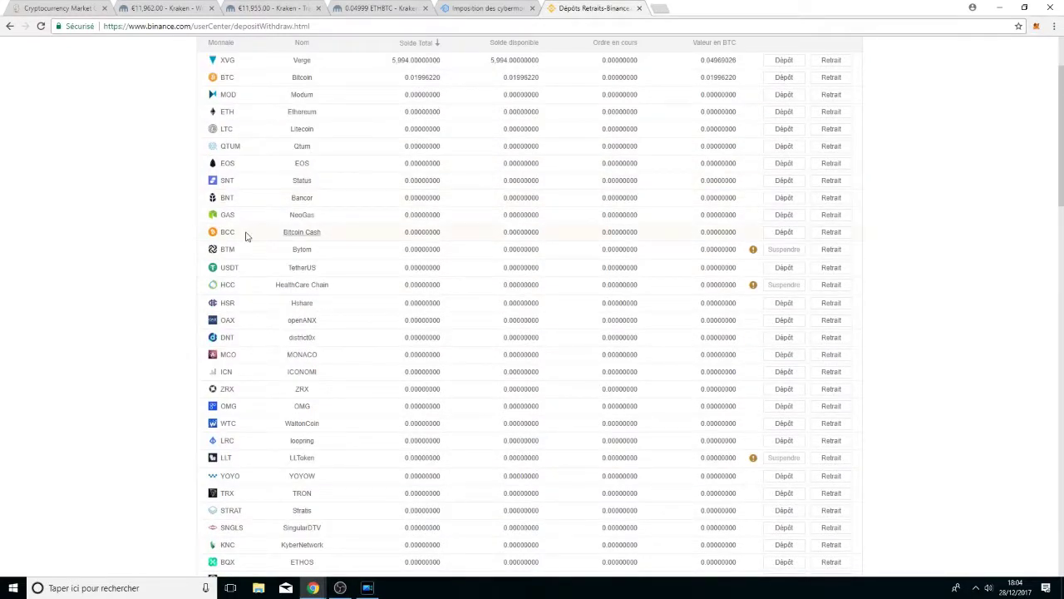
scroll(246, 236, "up", 2)
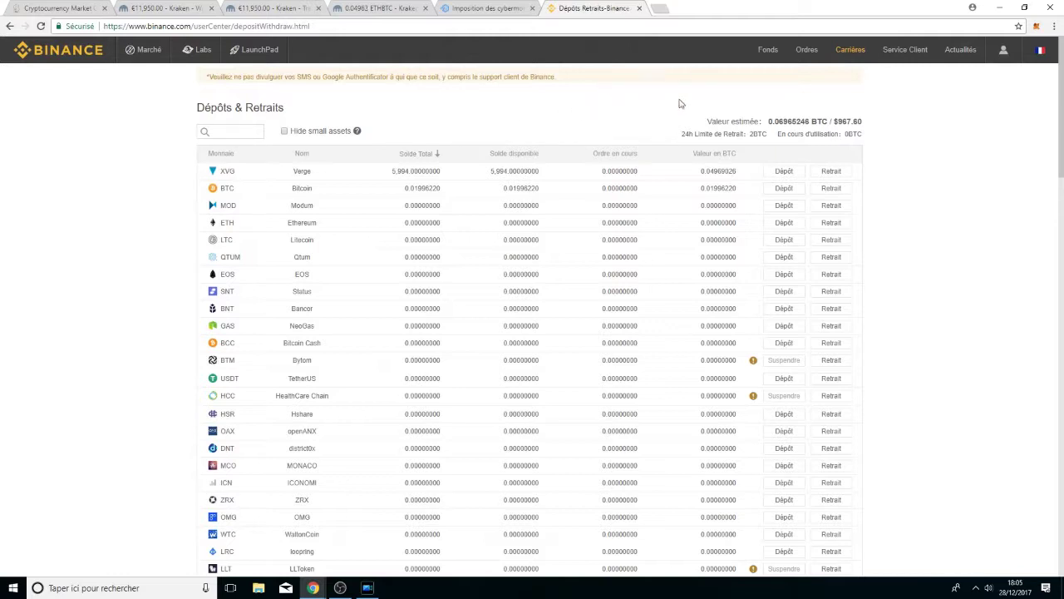
left_click_drag(556, 78, 191, 81)
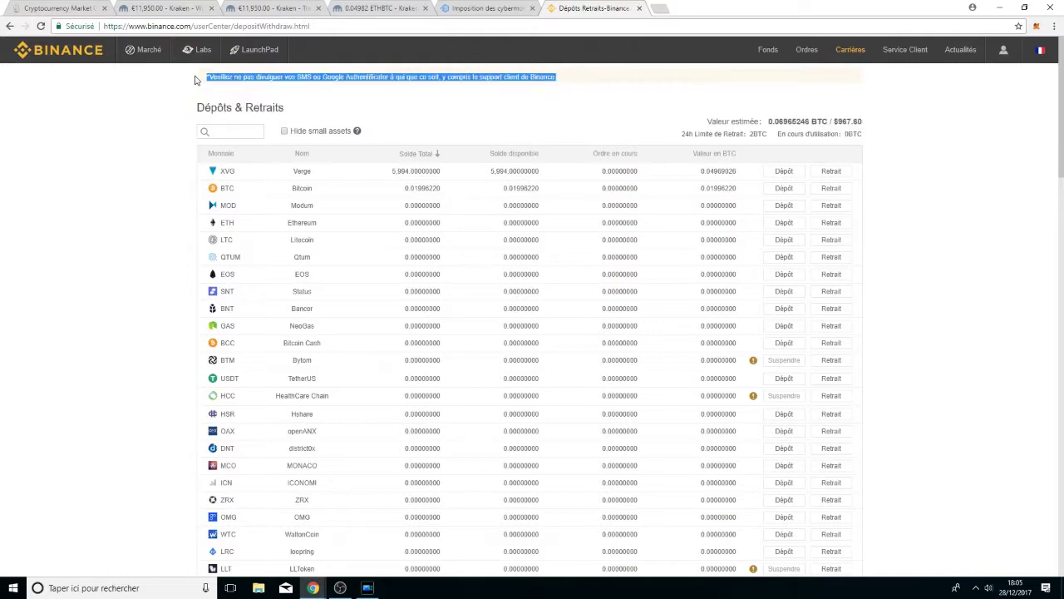